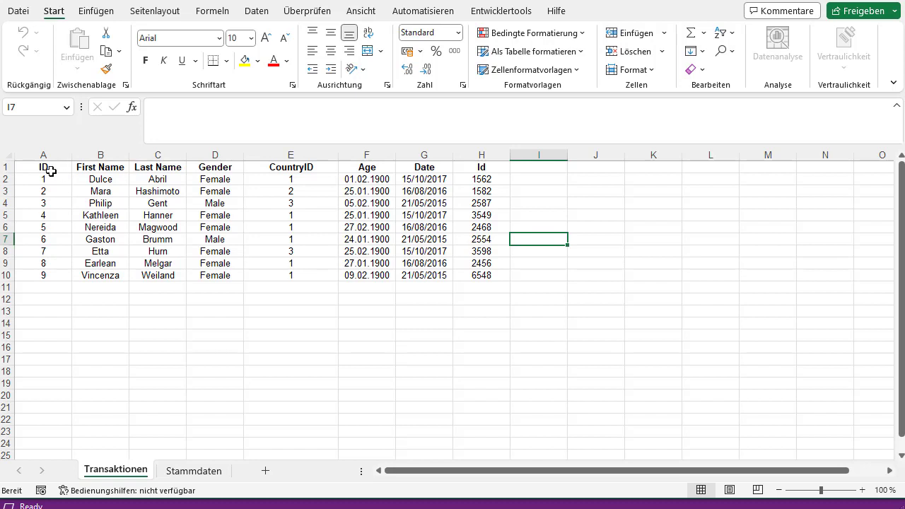
Examine the column headers and the data rows on the Transaktionen worksheet.
left_click_drag(45, 168, 481, 168)
left_click(95, 191)
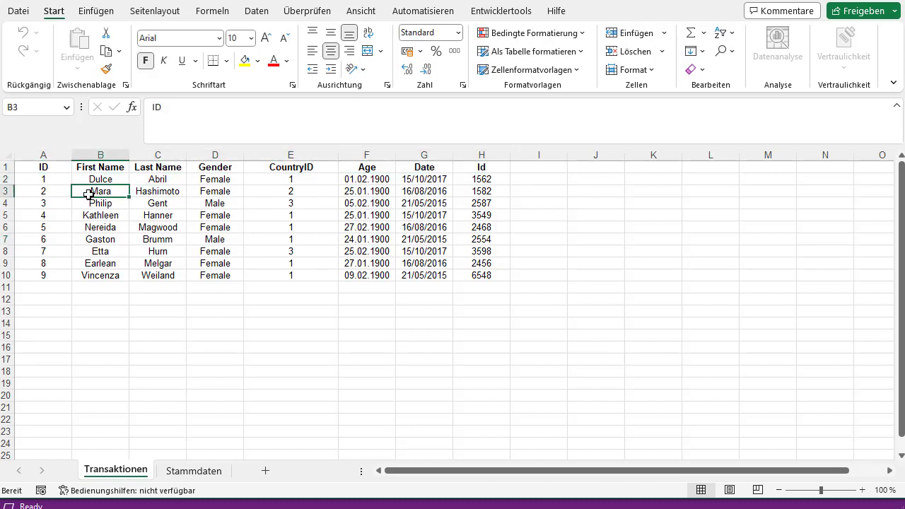
left_click_drag(49, 177, 480, 275)
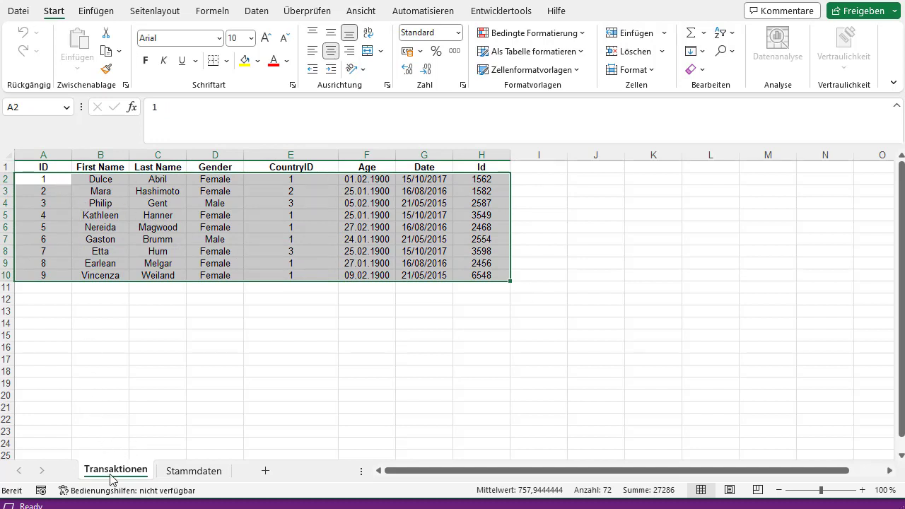
left_click(55, 168)
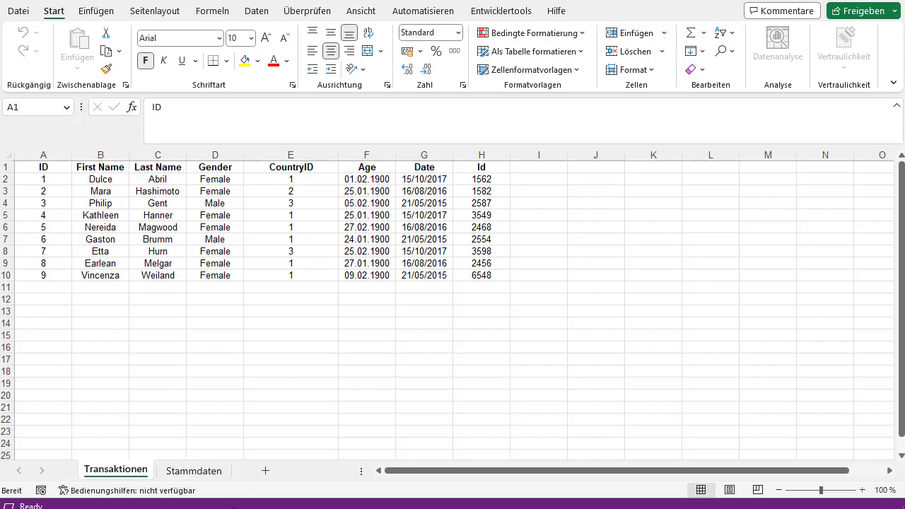
Switch to SQL Server Management Studio and start the Import Data wizard for the AdventureWorksDW2014 database.
key("alt+Tab")
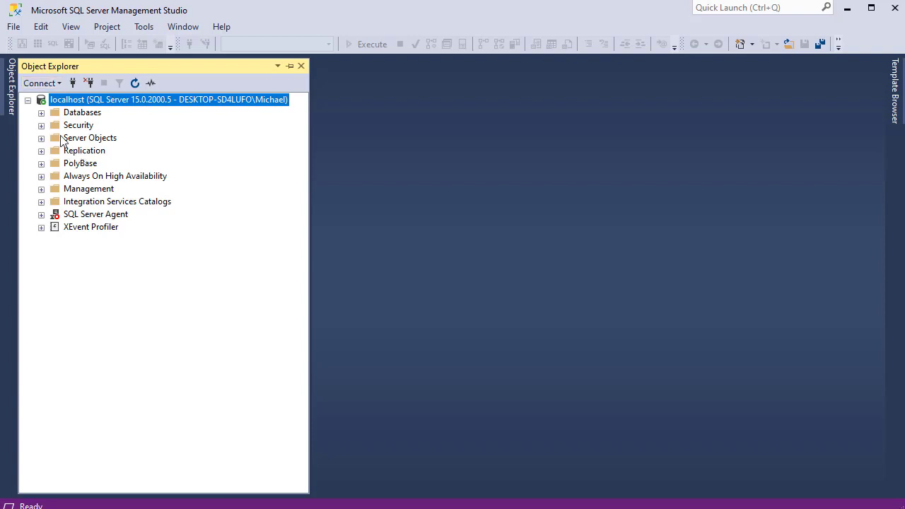
left_click(41, 113)
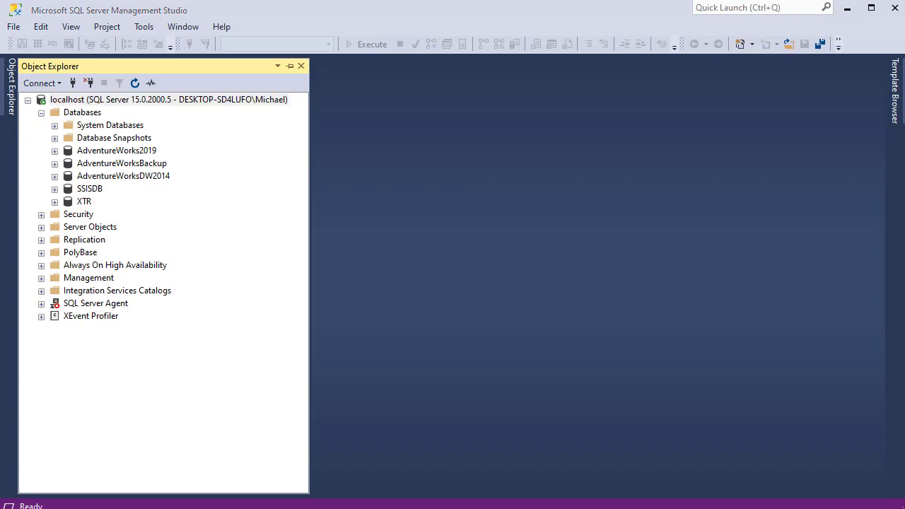
right_click(92, 180)
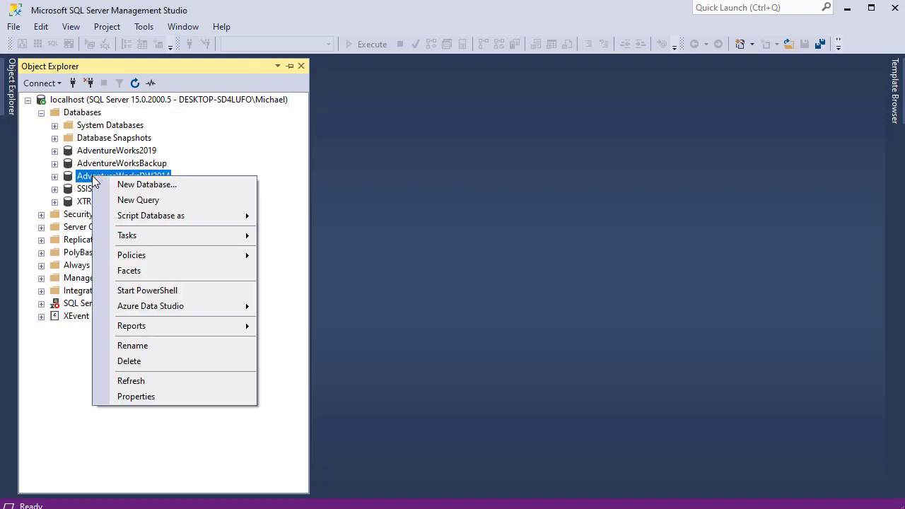
left_click(78, 180)
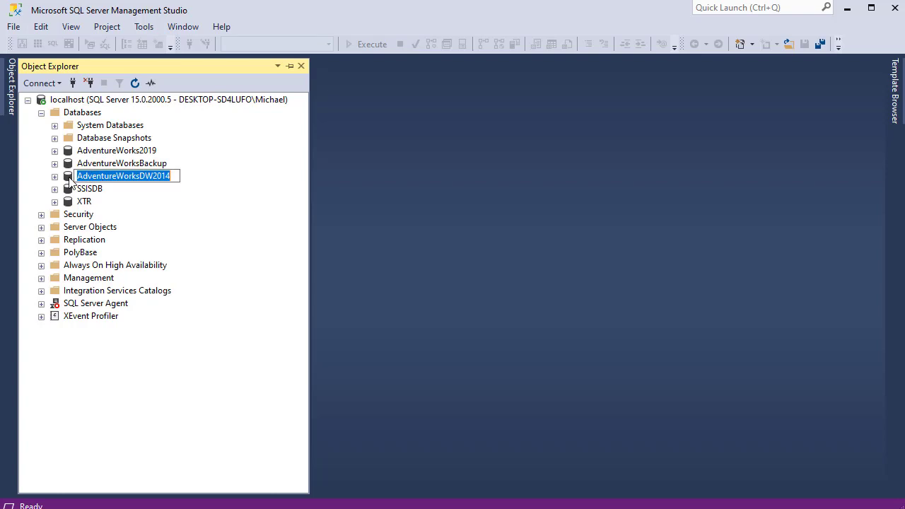
right_click(100, 177)
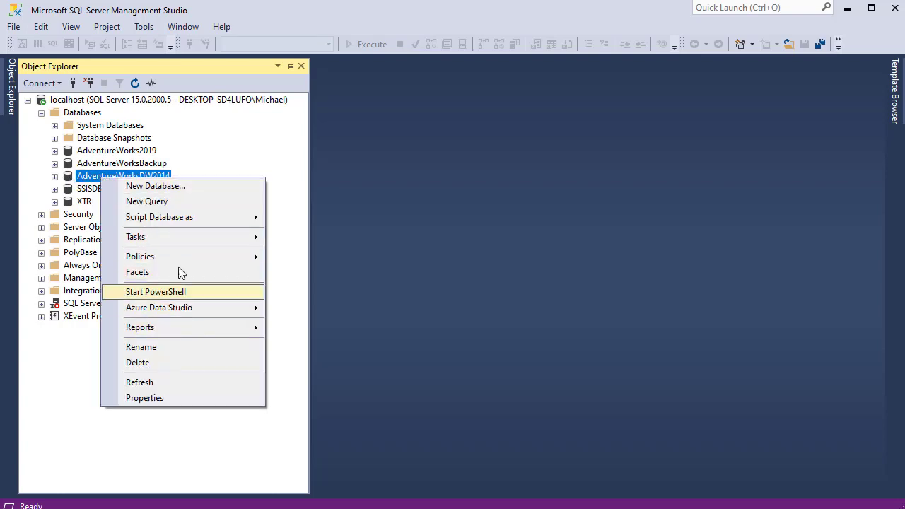
mouse_move(167, 241)
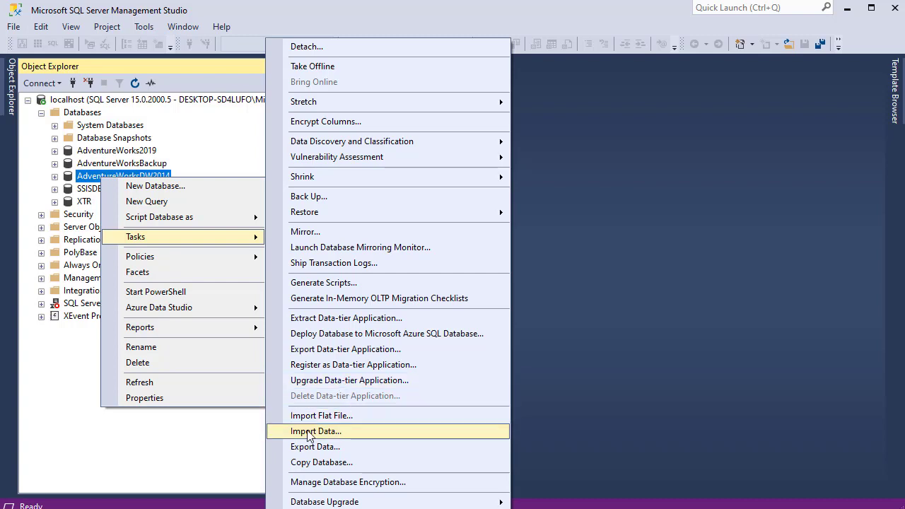
left_click(349, 438)
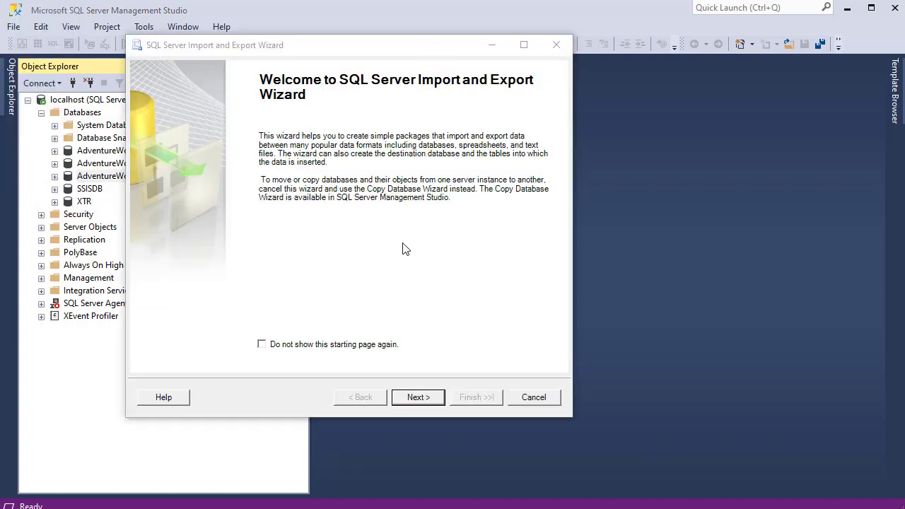
left_click_drag(332, 56, 317, 44)
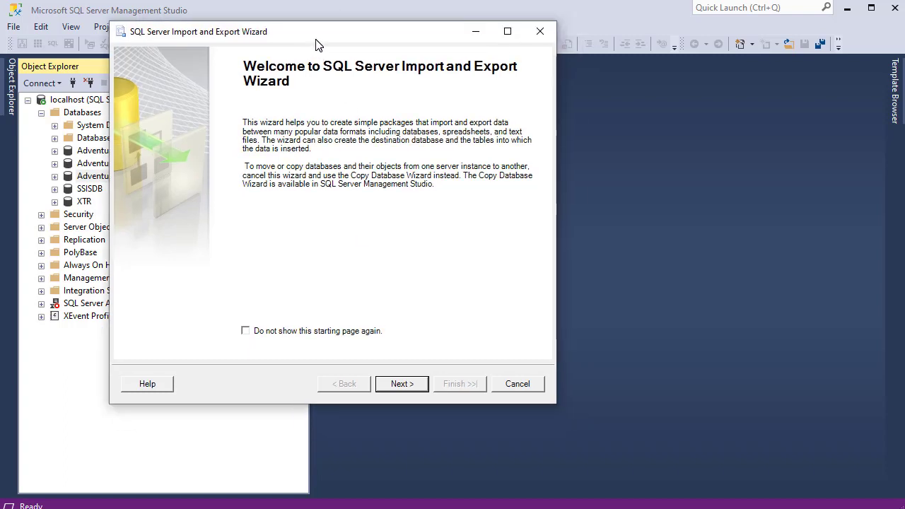
Continue past the wizard's welcome page and choose Microsoft Excel as the data source.
left_click(402, 384)
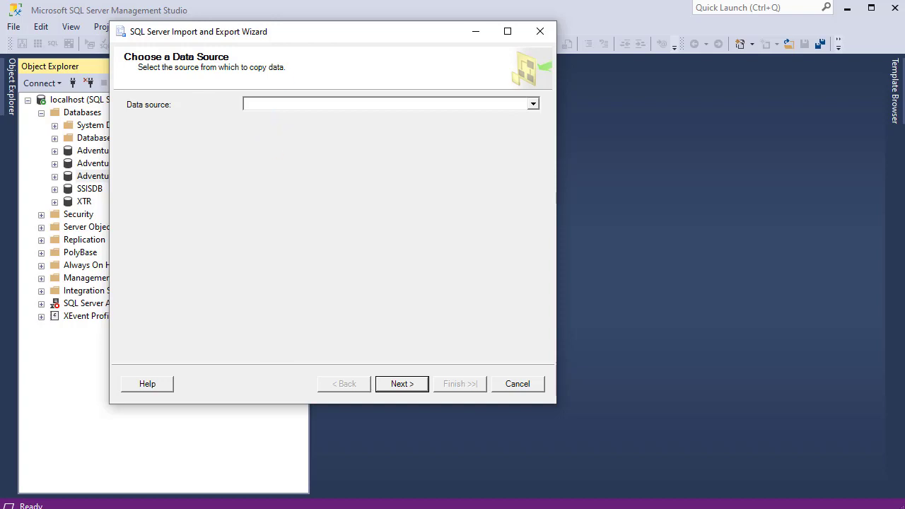
left_click(533, 104)
mouse_move(535, 148)
left_mouse_down()
mouse_move(535, 186)
mouse_move(535, 153)
left_mouse_up()
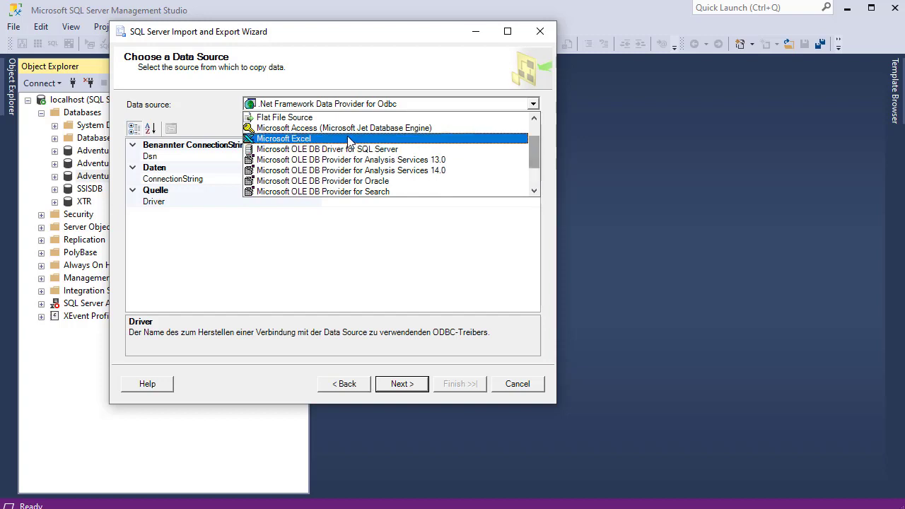
left_click(280, 140)
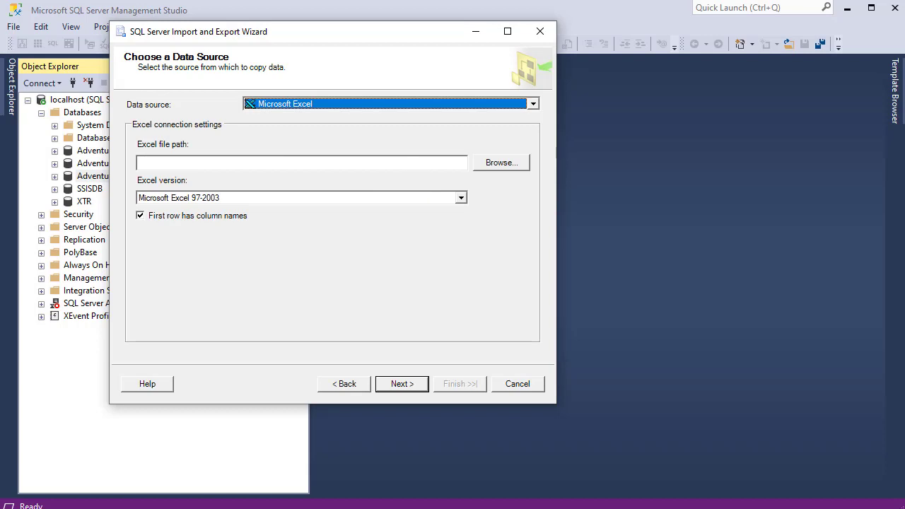
Use G:\BI IN DER PRAXIS\SAMPLES\XLSX\file_example_XLS_10.xls as the source file, keep version Microsoft Excel 97-2003, and continue to the destination.
key("Tab")
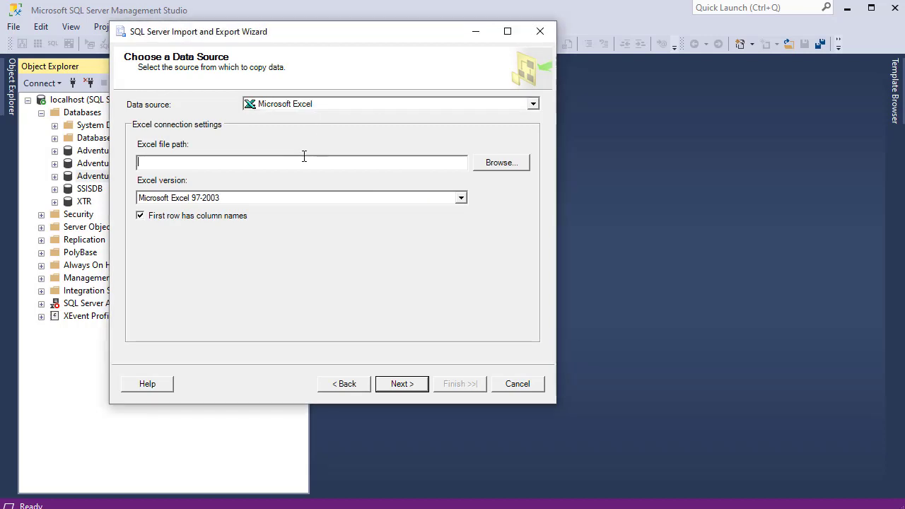
type("G:\\BI IN DER PRAXIS\\SAMPLES\\XLSX")
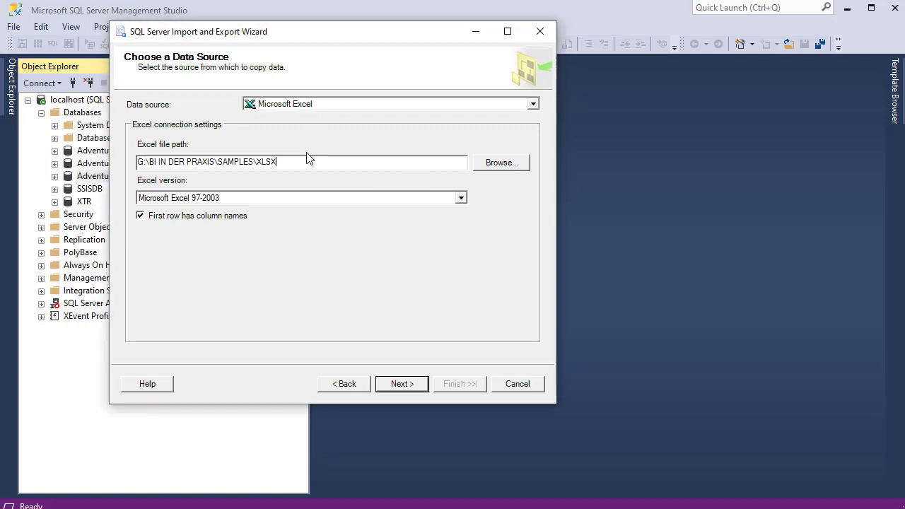
left_click(495, 164)
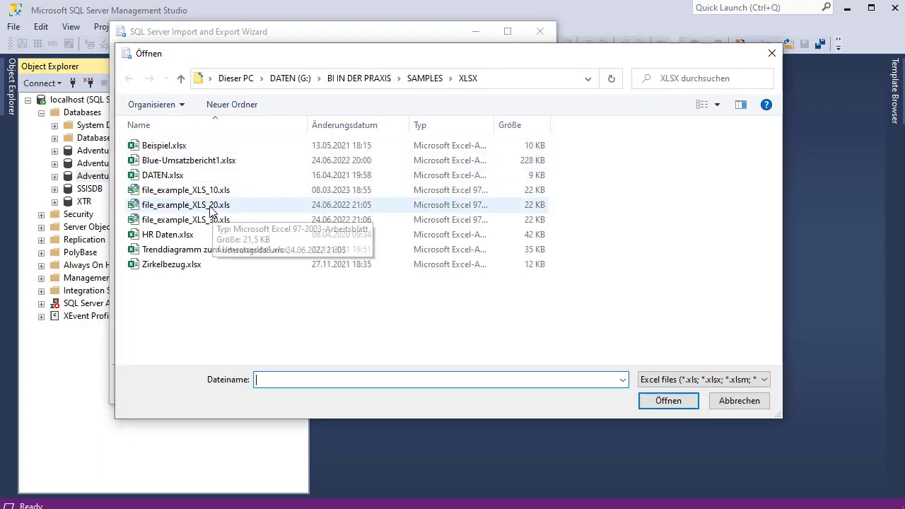
left_click(186, 190)
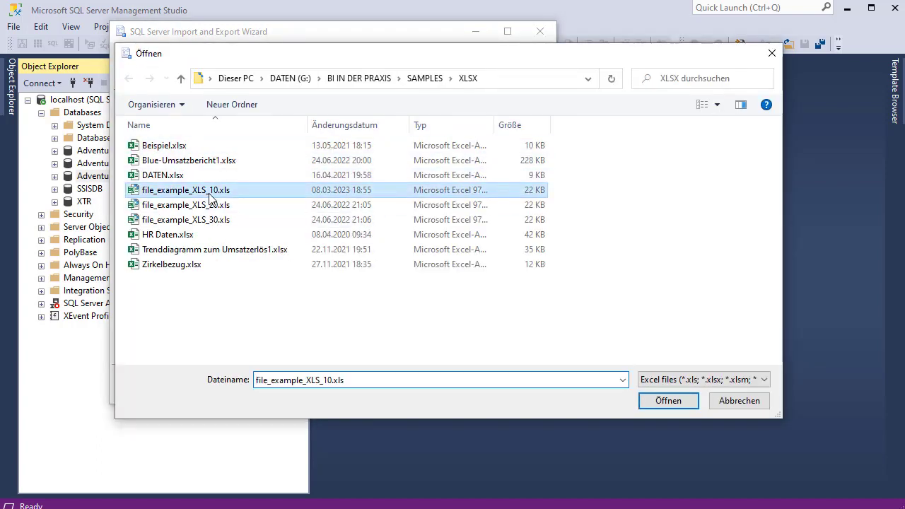
left_click(668, 401)
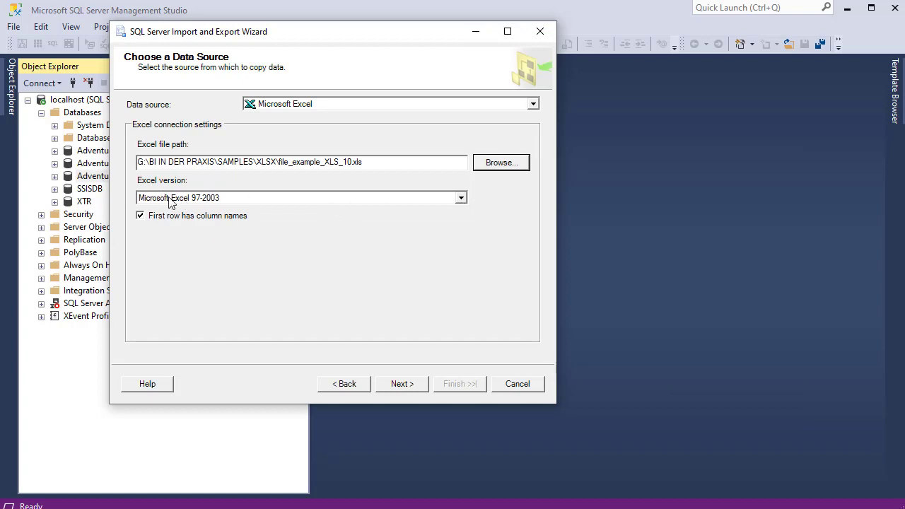
left_click(460, 201)
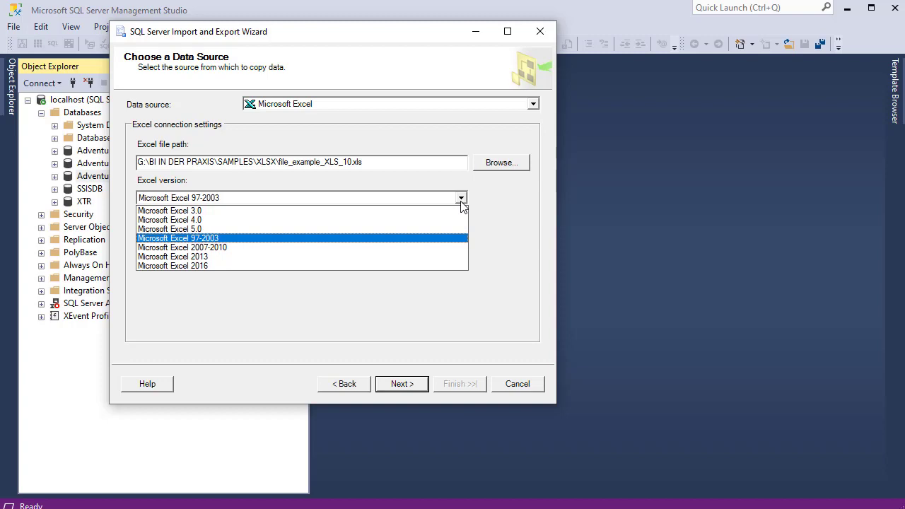
left_click(460, 201)
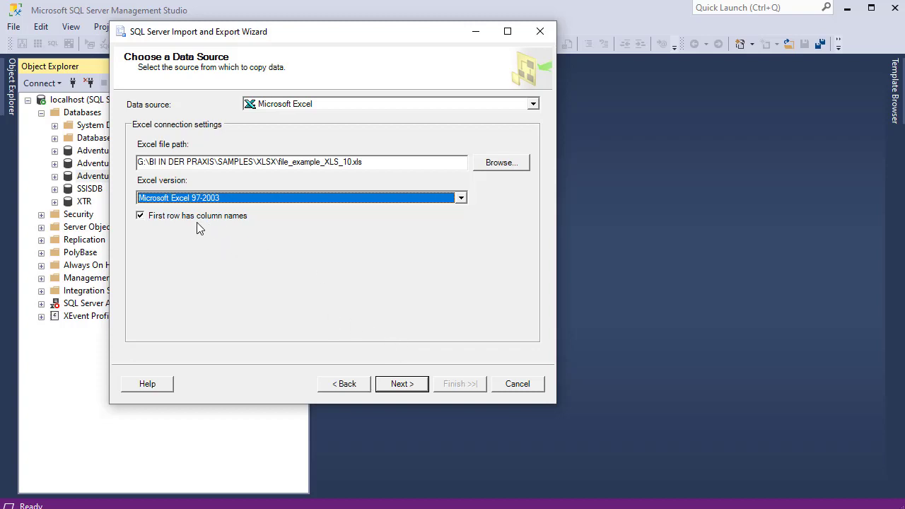
left_click(414, 387)
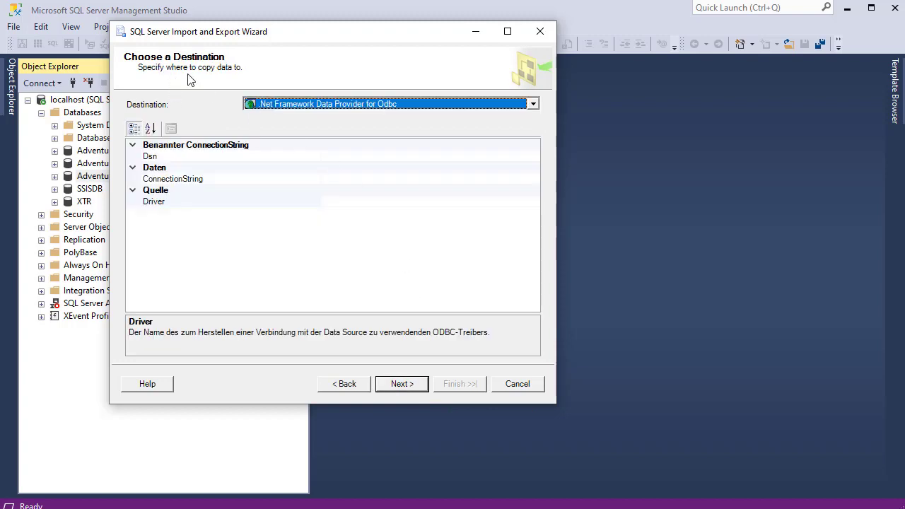
Set the import destination to SQL Server Native Client 11.0, keeping AdventureWorksDW2014 on localhost as the database.
left_click(337, 107)
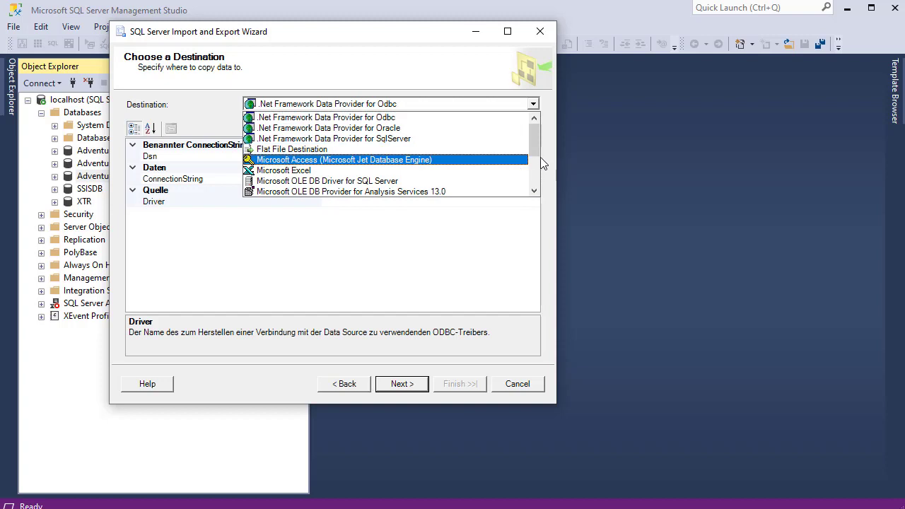
left_click_drag(539, 145, 537, 177)
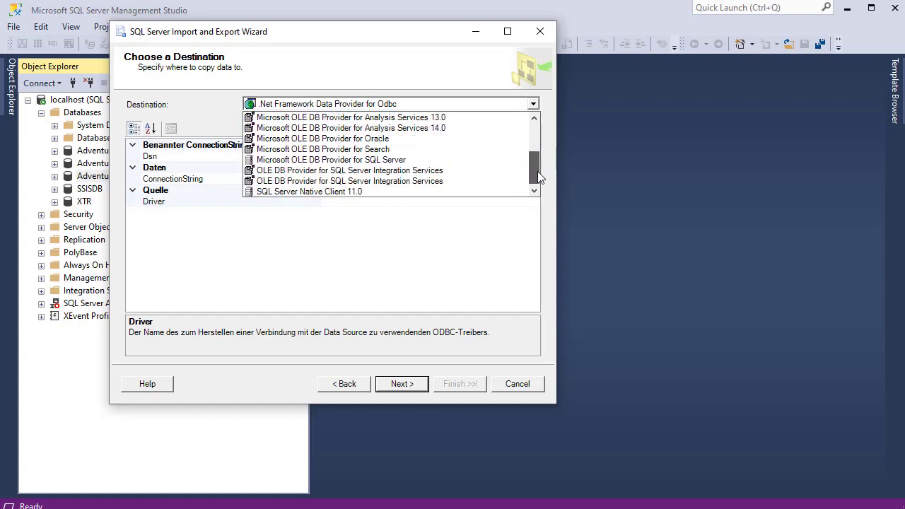
left_click(389, 191)
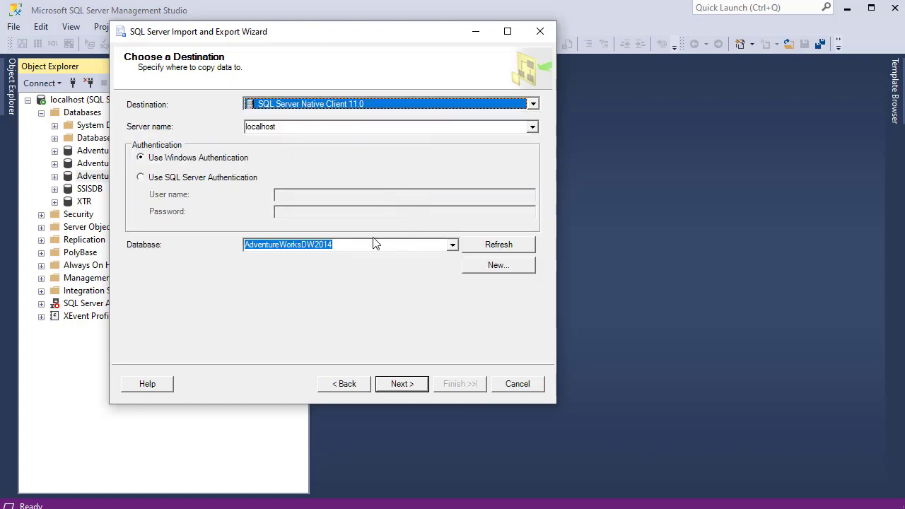
left_click_drag(347, 248, 233, 247)
key("End")
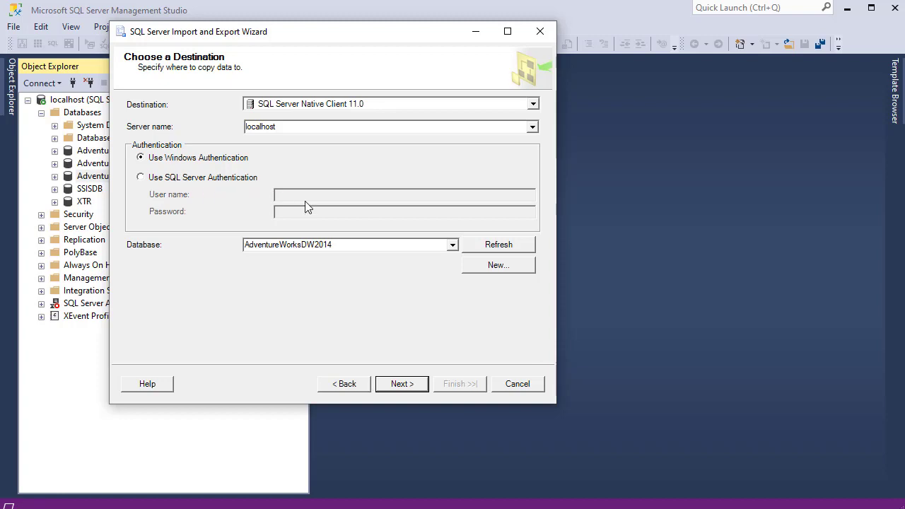
Compare the two authentication options, keep Windows Authentication for the destination, and continue to the copy method.
left_click(198, 177)
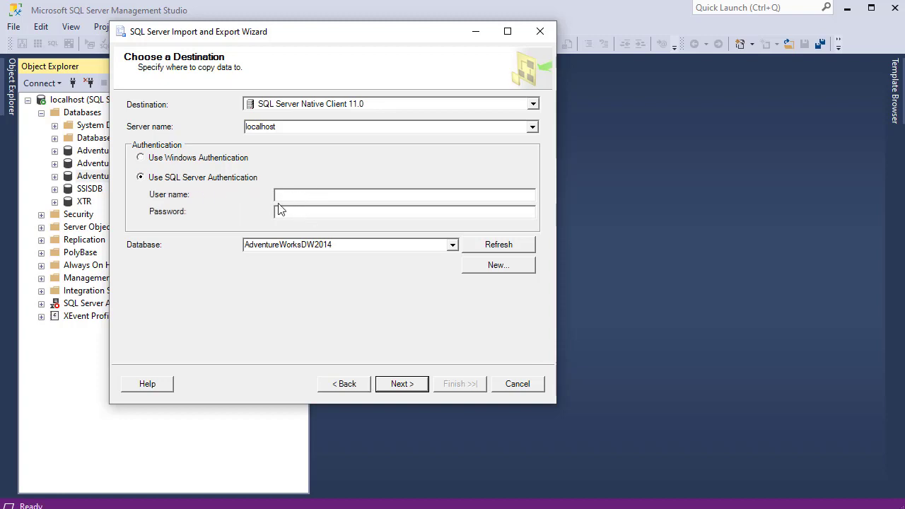
left_click(221, 158)
left_click(244, 178)
left_click(200, 157)
left_click(405, 384)
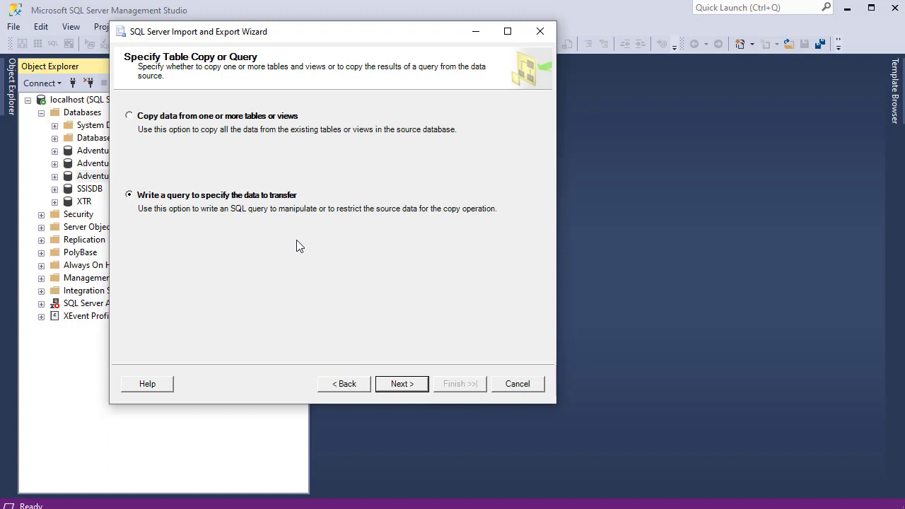
Choose to copy data from tables or views and select Transaktionen$ as the source table.
left_click(251, 118)
left_click(418, 383)
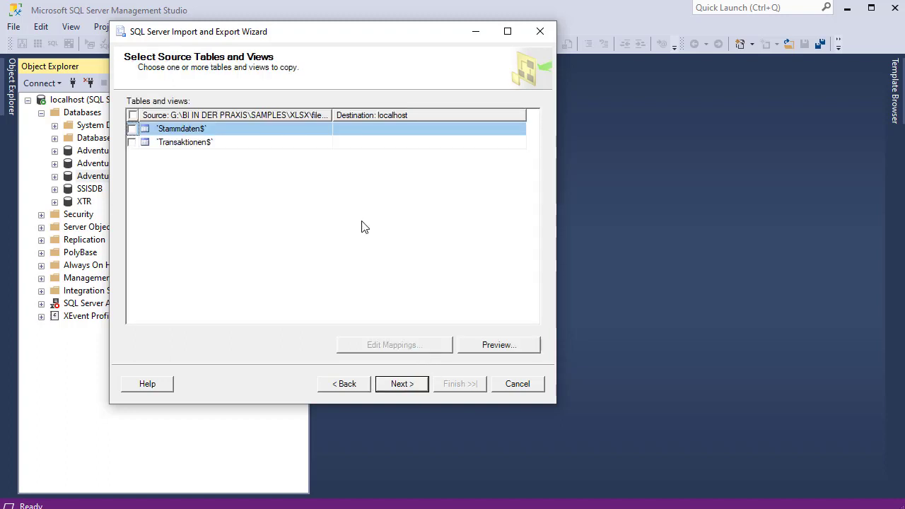
left_click(133, 142)
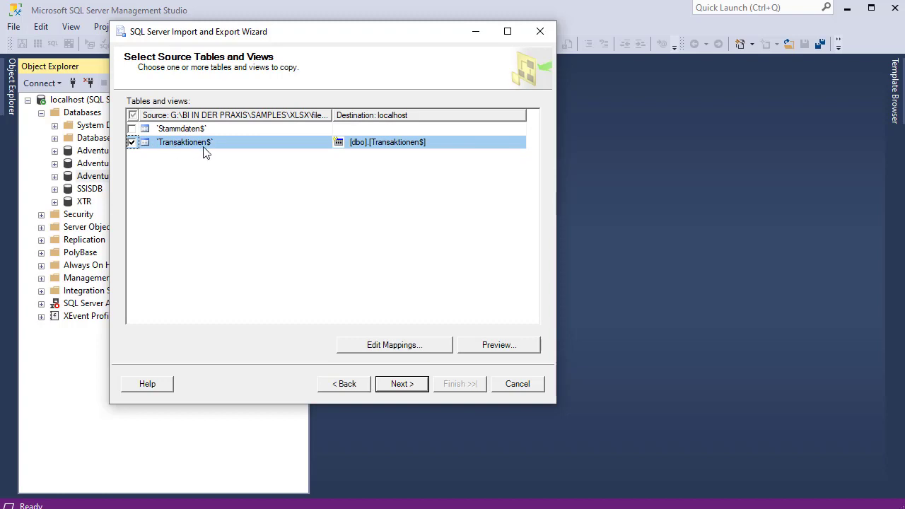
Preview the source data of Transaktionen$ and close the preview.
left_click(508, 347)
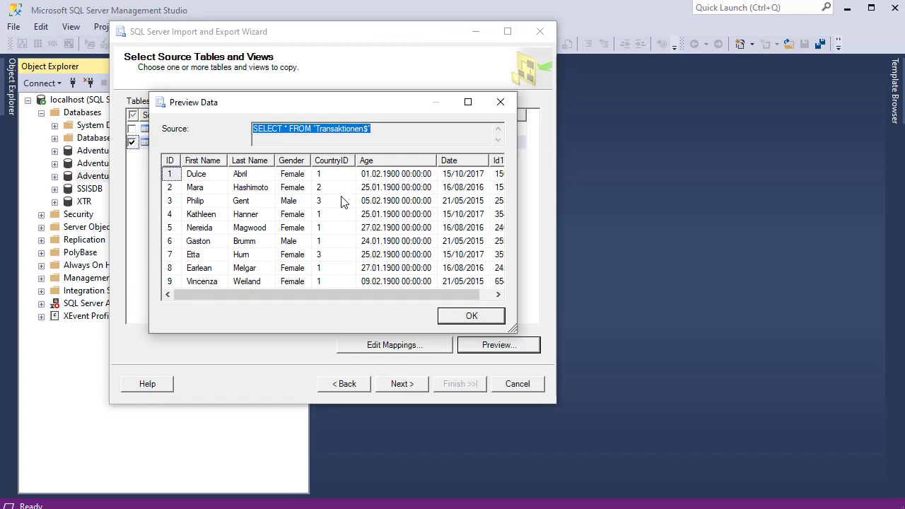
mouse_move(429, 297)
left_mouse_down()
mouse_move(484, 294)
mouse_move(416, 298)
left_mouse_up()
left_click(473, 315)
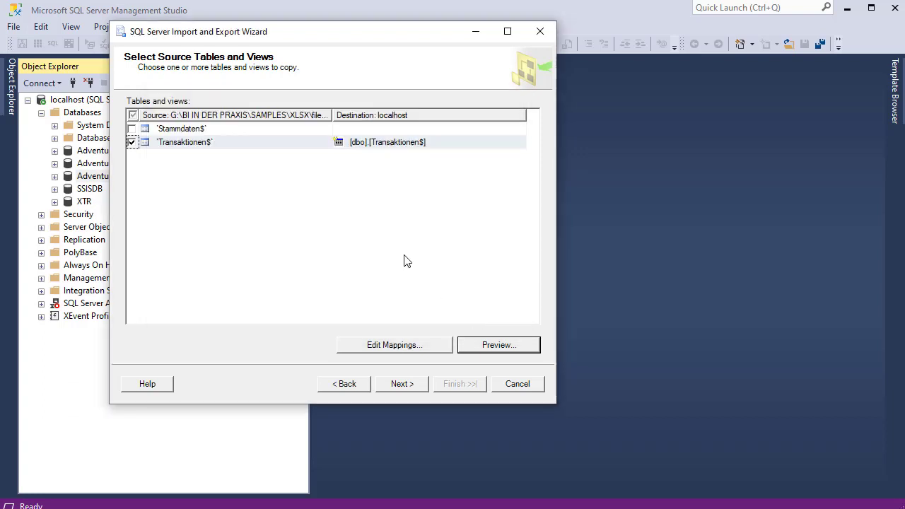
Review the column mappings of Transaktionen$, trying the drop-and-re-create and identity insert options, and accept the mappings with both off.
left_click(408, 351)
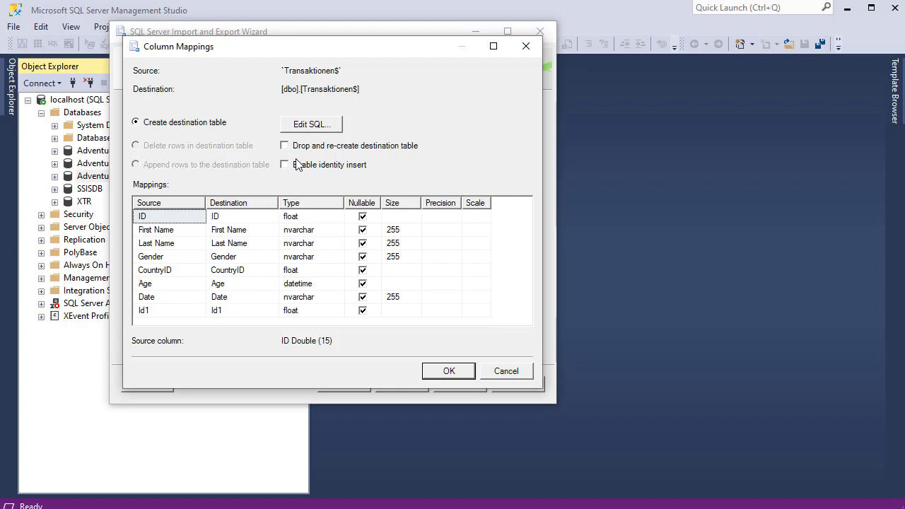
left_click(285, 146)
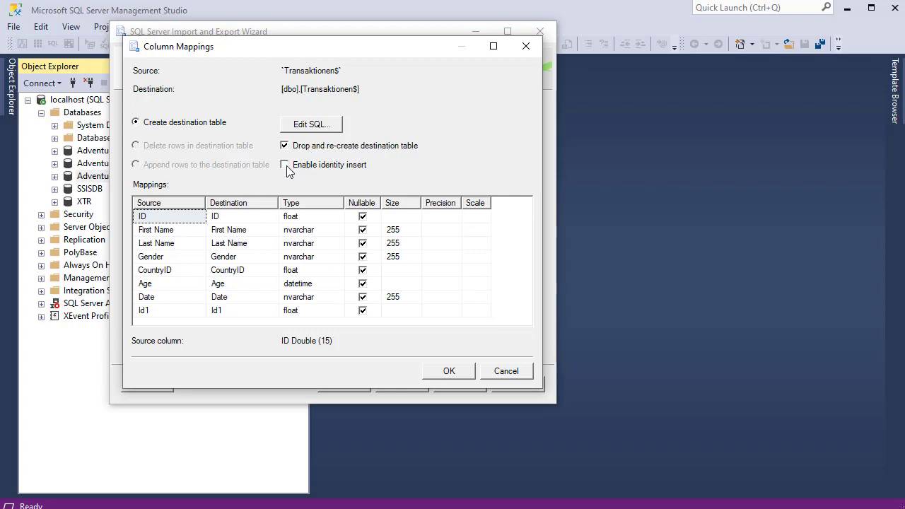
left_click(290, 173)
left_click(285, 165)
left_click(285, 145)
left_click(450, 372)
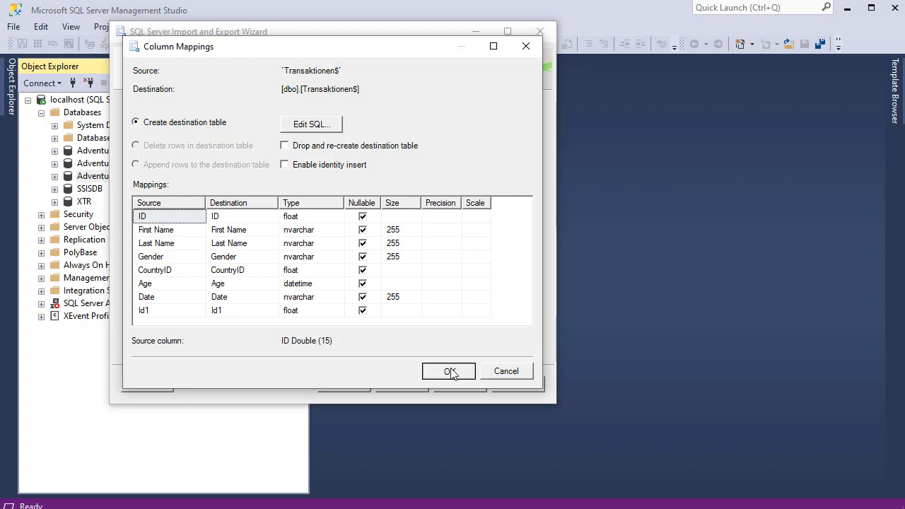
Set the package to run immediately without saving it, finish the import of Transaktionen$, and close the wizard.
left_click(419, 386)
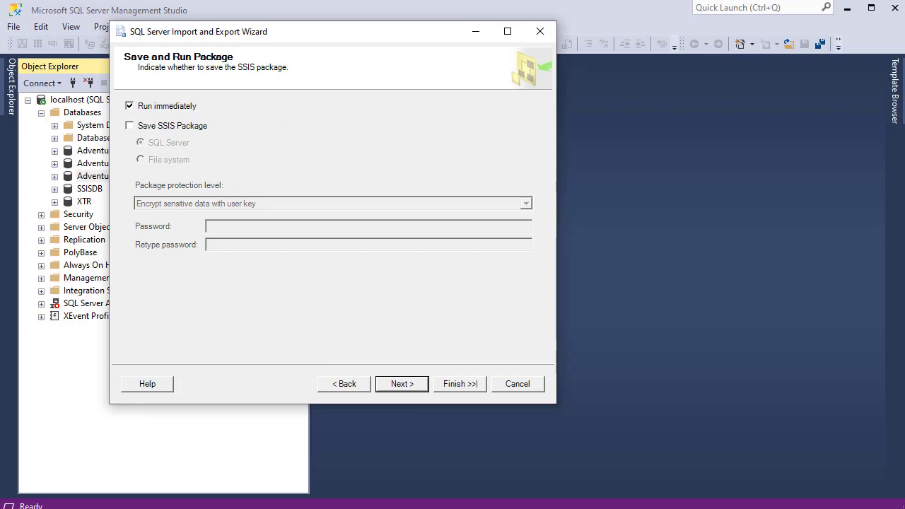
left_click(396, 379)
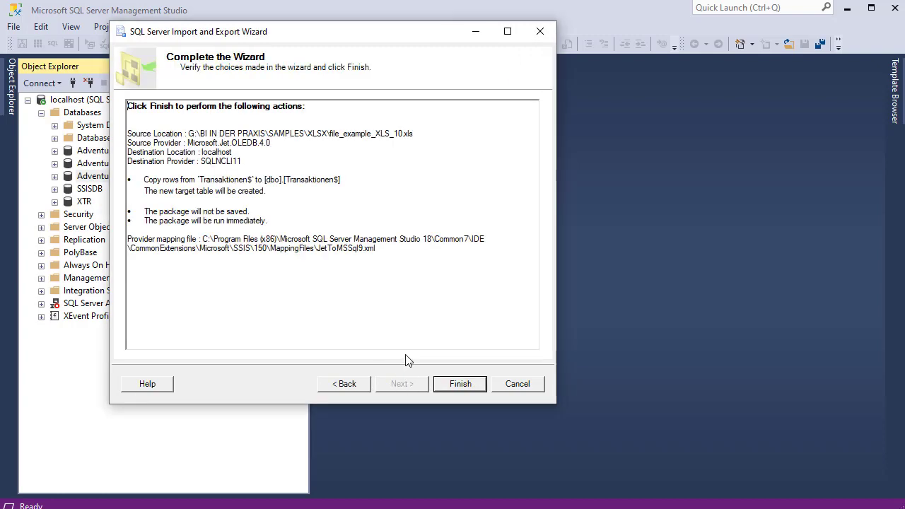
left_click(460, 385)
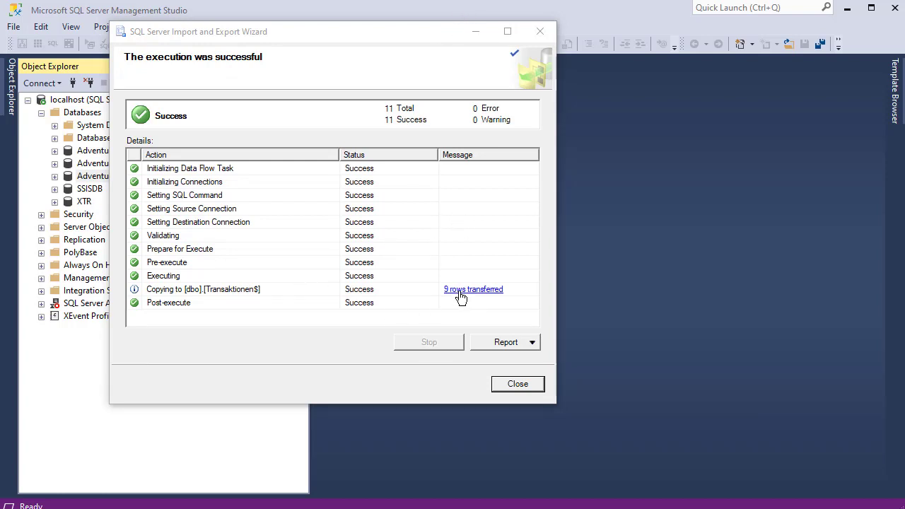
left_click(518, 384)
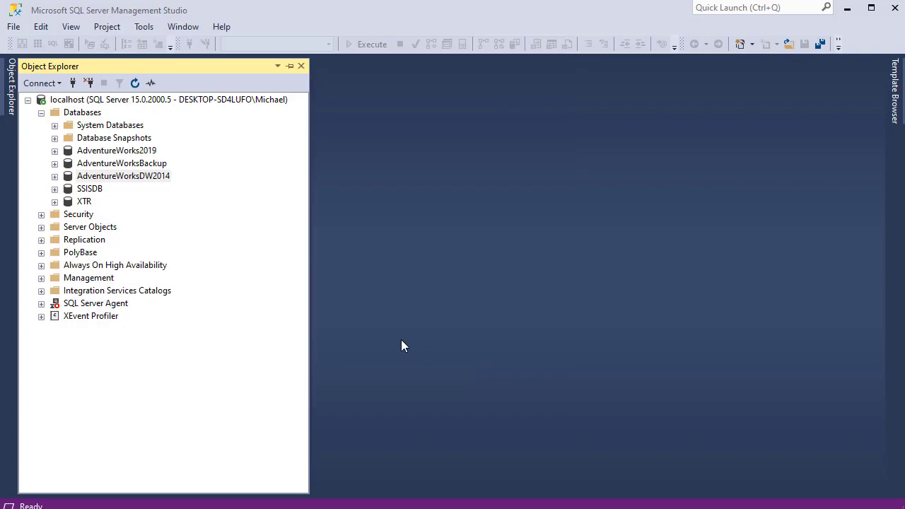
Refresh the tables of AdventureWorksDW2014 and locate the imported dbo.Transaktionen$ table among them.
left_click(55, 176)
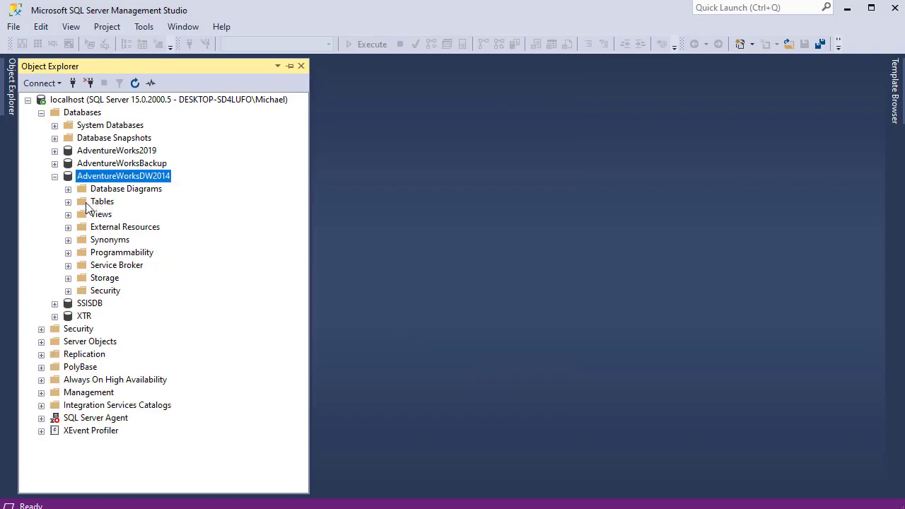
right_click(95, 200)
left_click(134, 289)
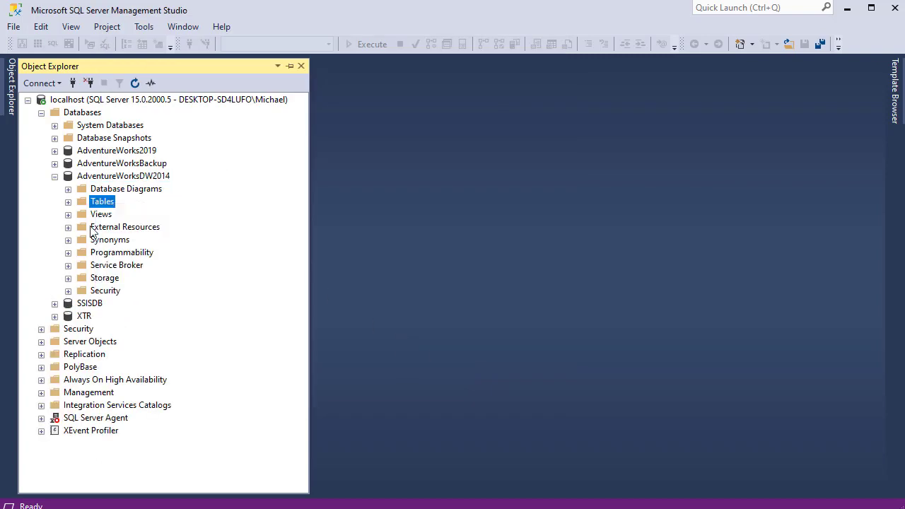
left_click(68, 202)
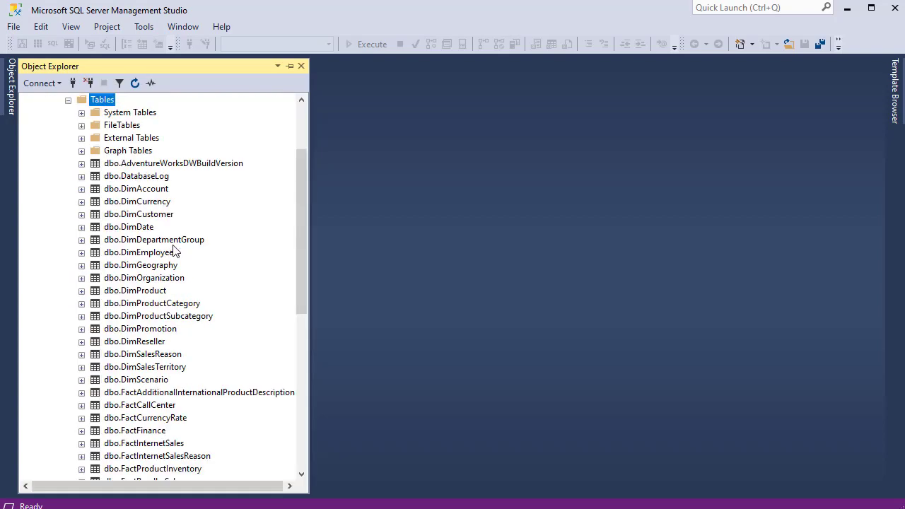
scroll(186, 234, "down", 6)
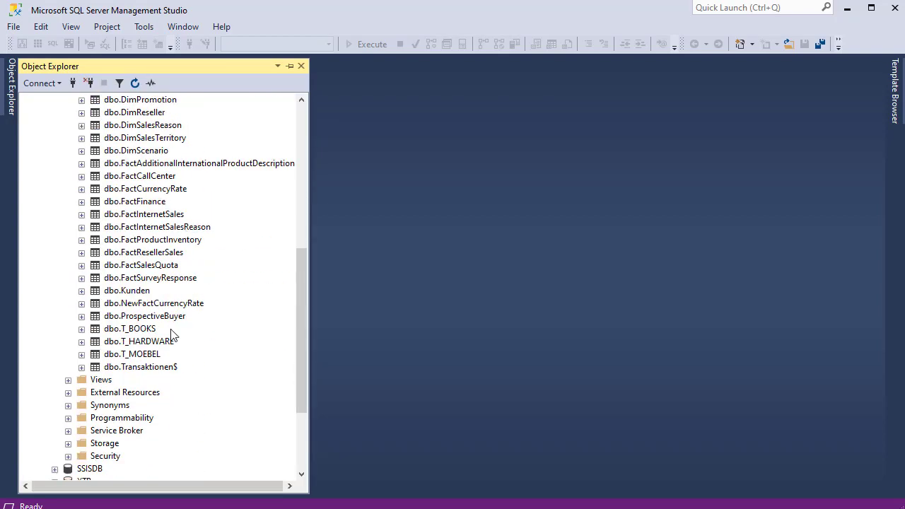
left_click(167, 366)
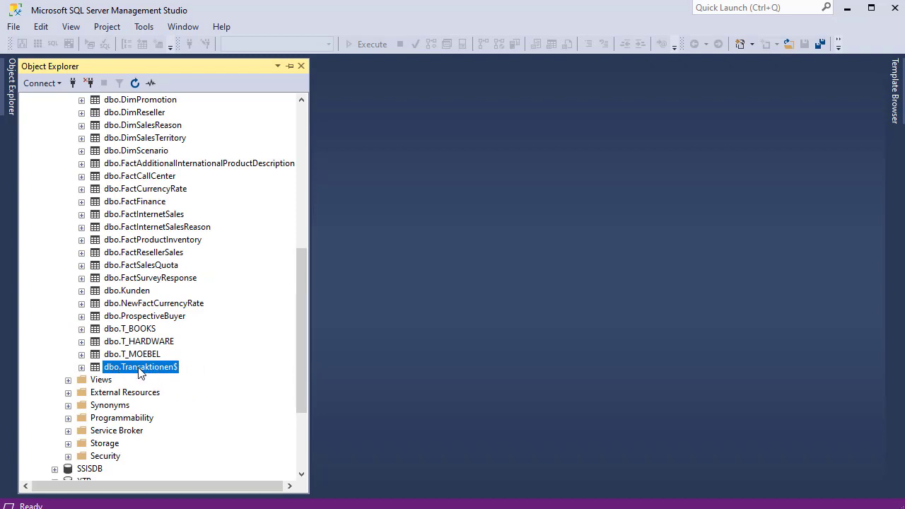
Query the top 1000 rows of dbo.Transaktionen$ and review the complete result grid alongside the query's columns.
right_click(138, 369)
left_click(212, 214)
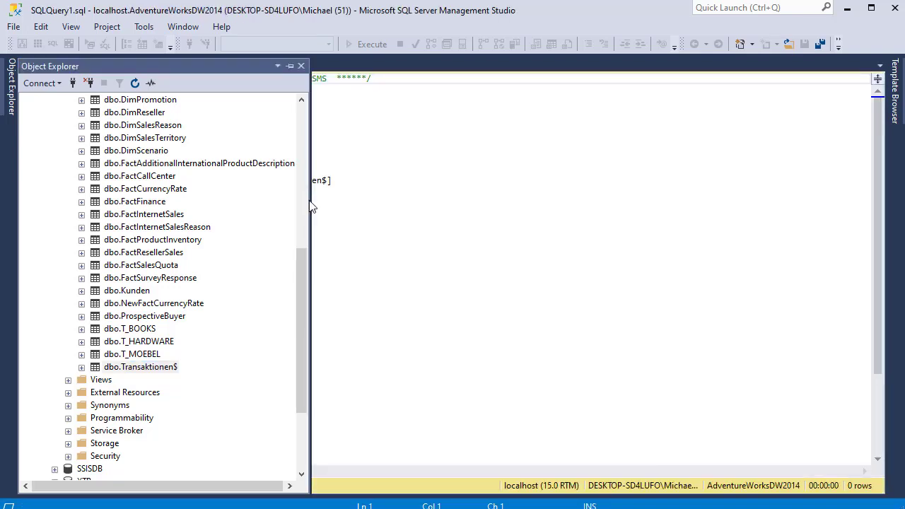
left_click_drag(311, 200, 135, 200)
left_click(276, 349)
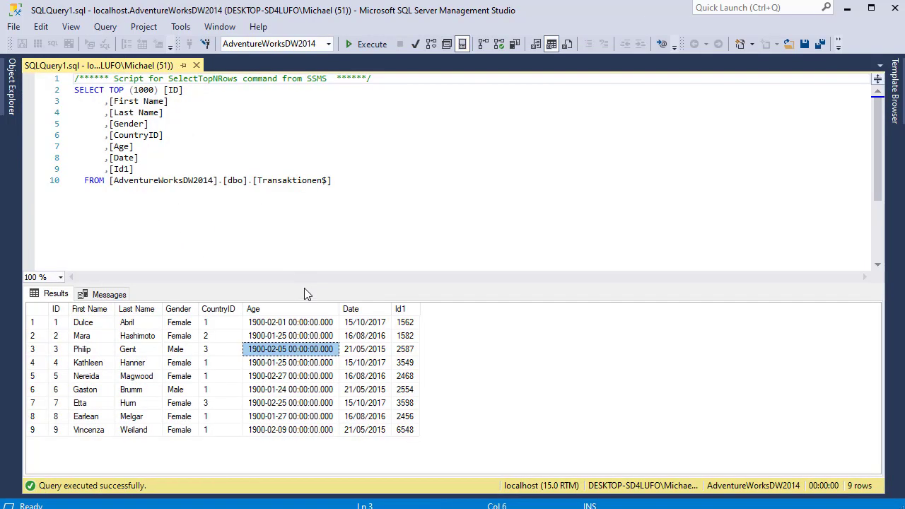
left_click(59, 322)
key("ctrl+a")
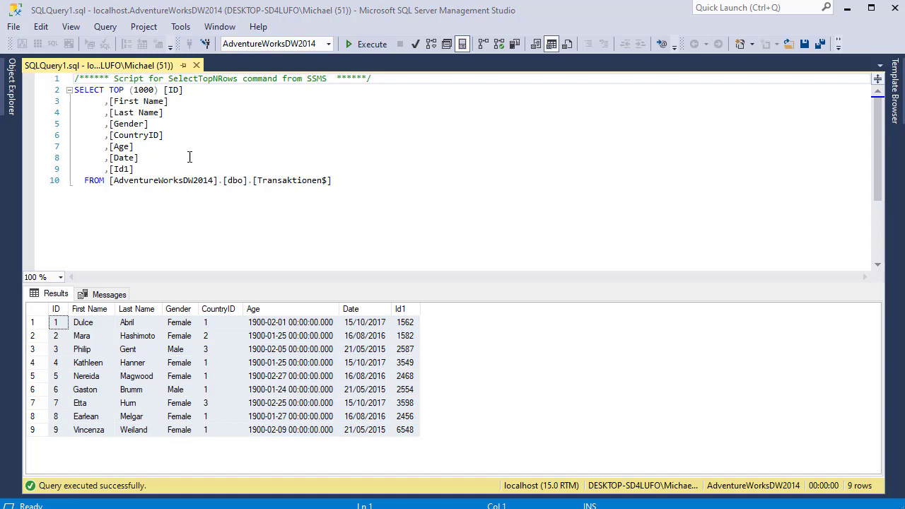
mouse_move(111, 174)
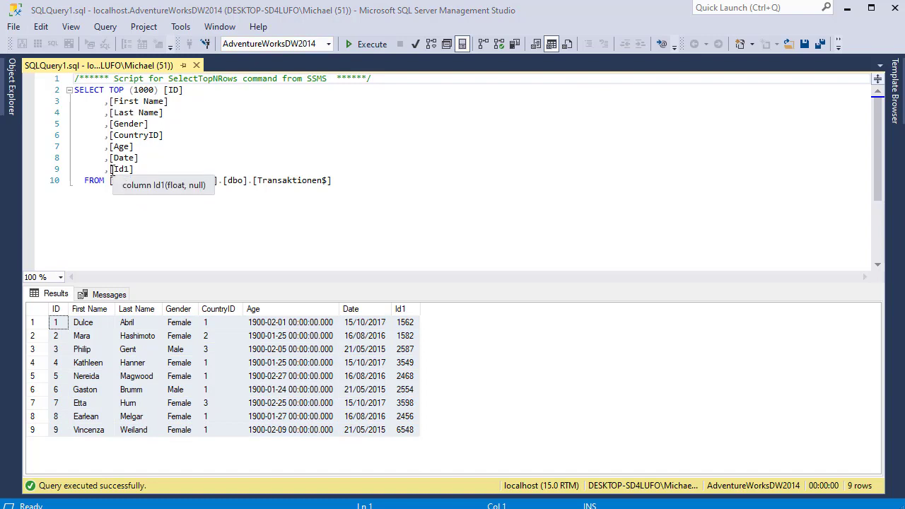
left_click(110, 135)
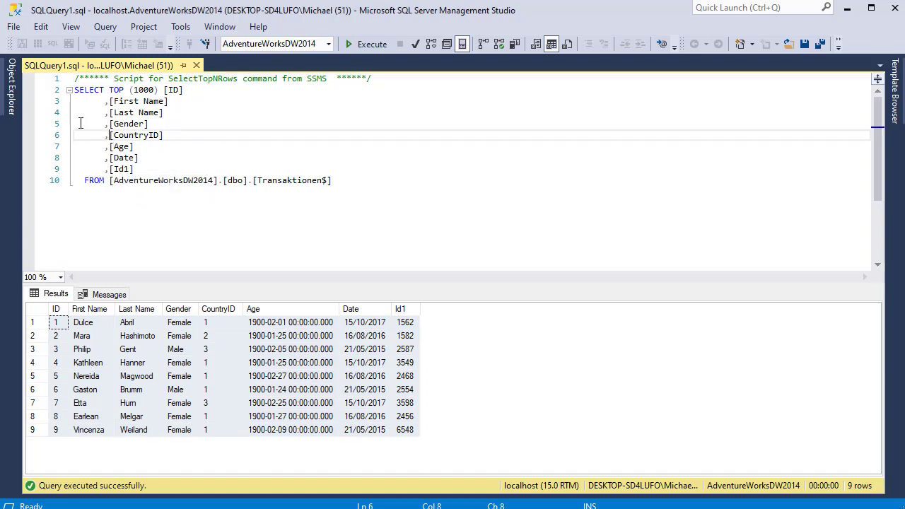
Dock the Object Explorer permanently beside the query, widen it, and collapse the AdventureWorksDW2014 database.
left_click(12, 84)
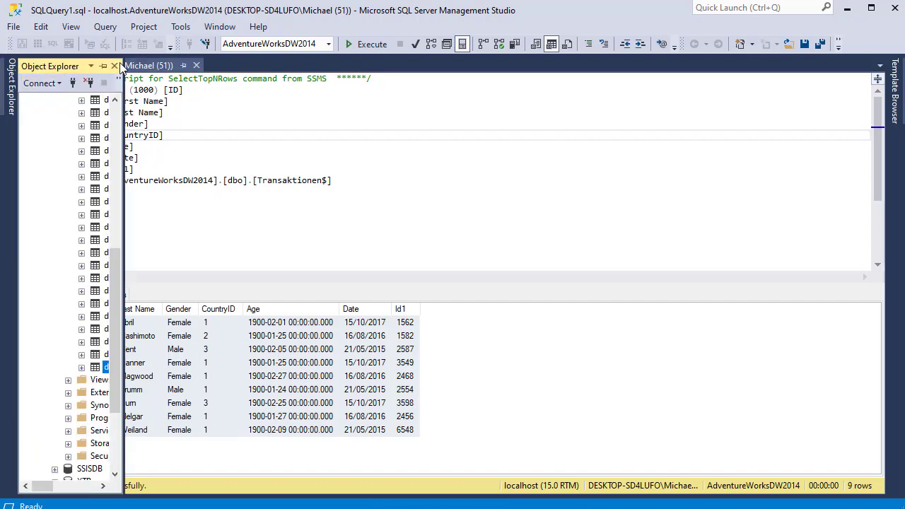
left_click(150, 66)
left_click_drag(175, 198, 311, 198)
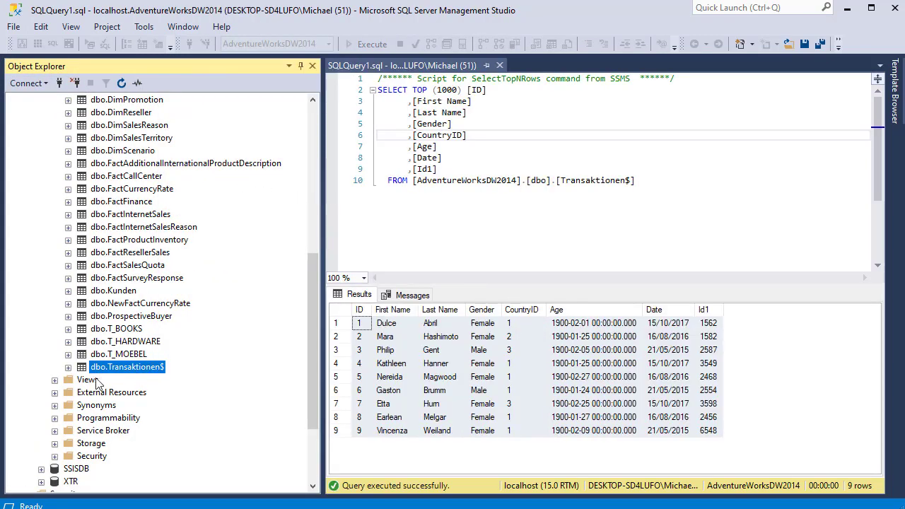
scroll(106, 335, "up", 7)
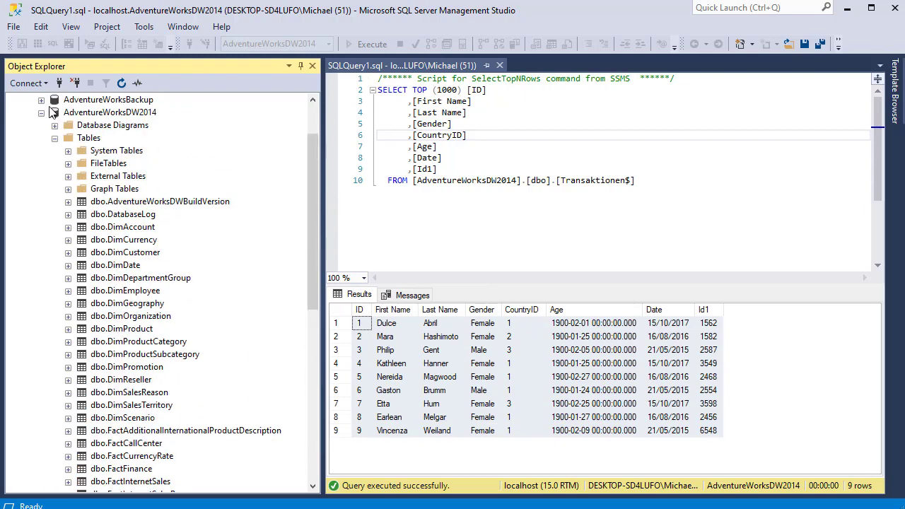
left_click(41, 113)
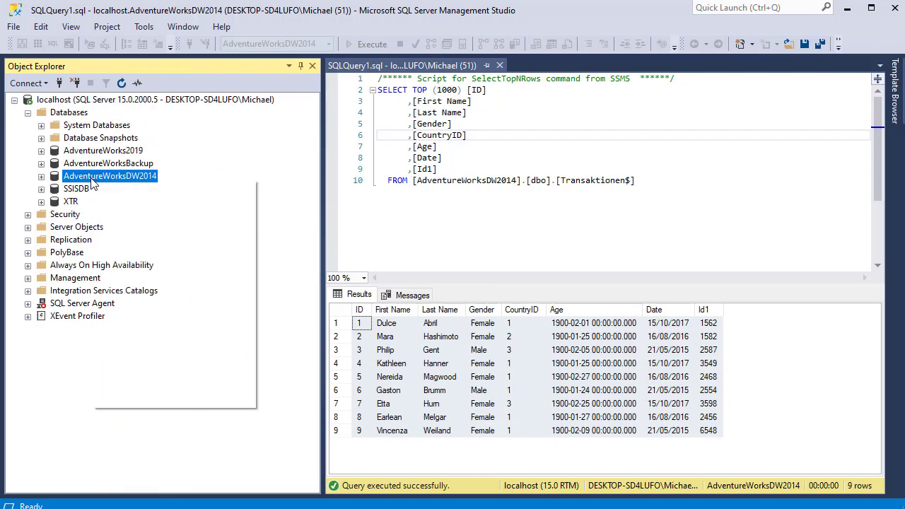
Look at the Export Data wizard for AdventureWorksDW2014 as far as the data source page and cancel it.
right_click(91, 177)
mouse_move(156, 244)
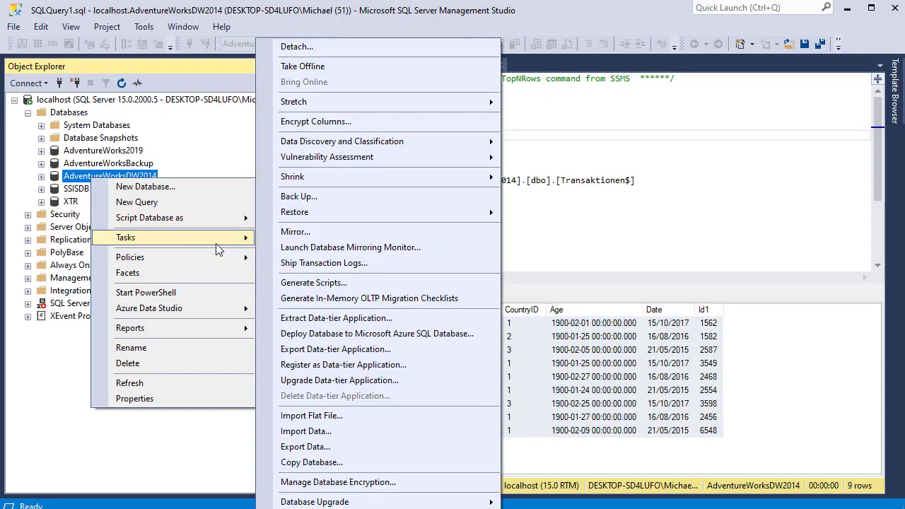
left_click(338, 450)
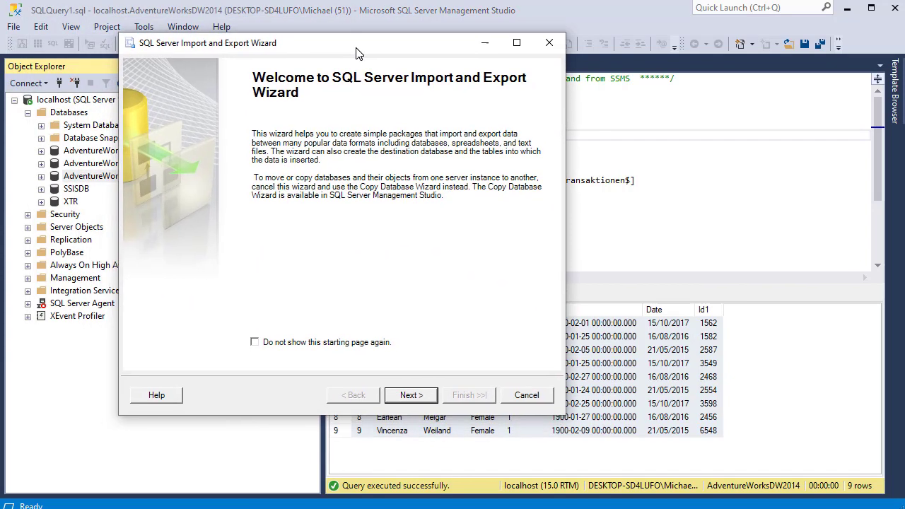
left_click(418, 396)
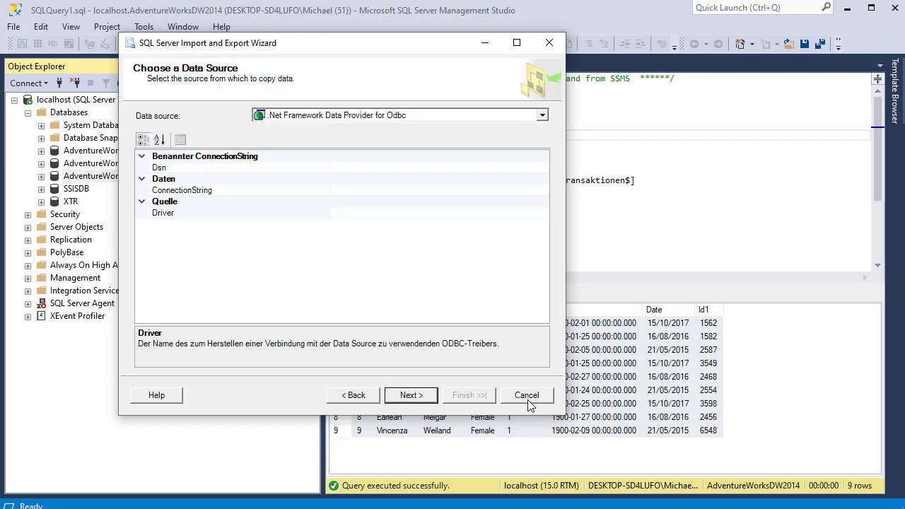
left_click(527, 399)
Narrow the Object Explorer to give the query more room and enlarge the results pane.
left_click_drag(320, 224, 203, 226)
left_click(299, 182)
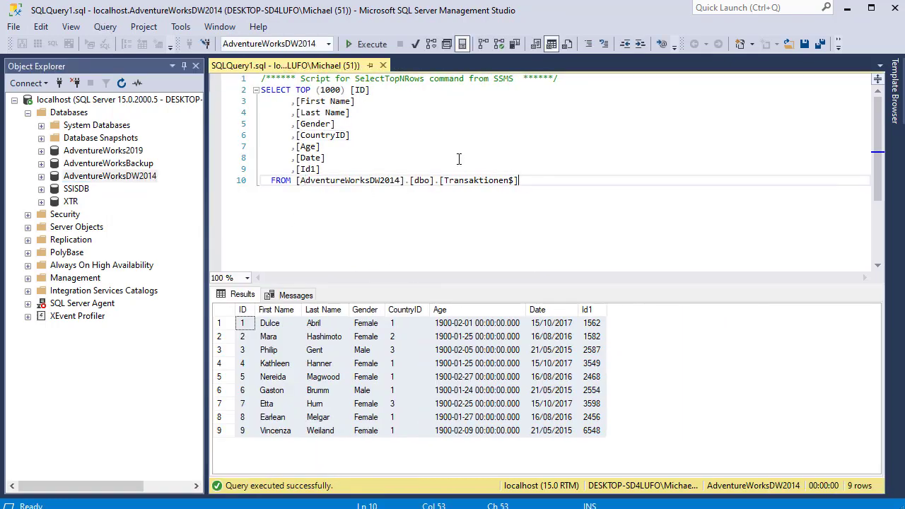
left_click_drag(520, 181, 237, 77)
left_click(321, 181)
left_click_drag(338, 285, 339, 255)
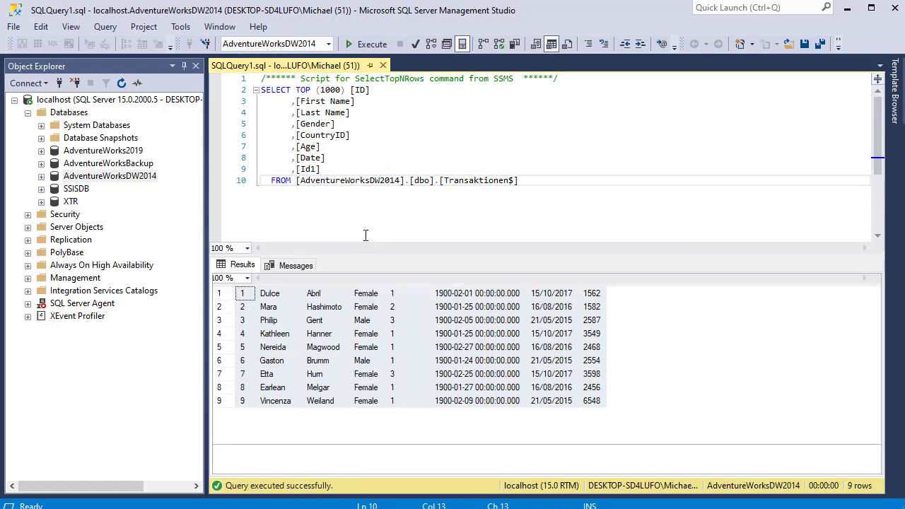
Add the condition WHERE CountryID = 1 to the end of the Transaktionen$ query and execute it.
left_click(532, 193)
key("Return")
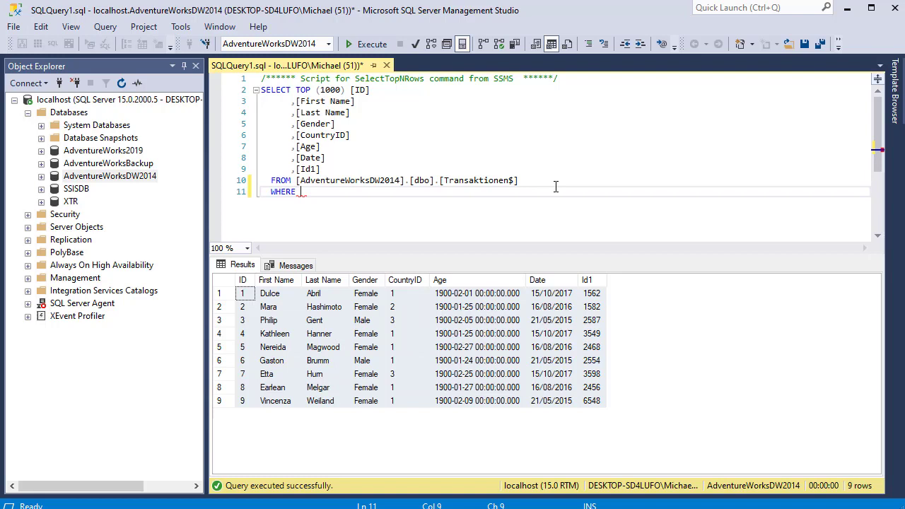
type("Country")
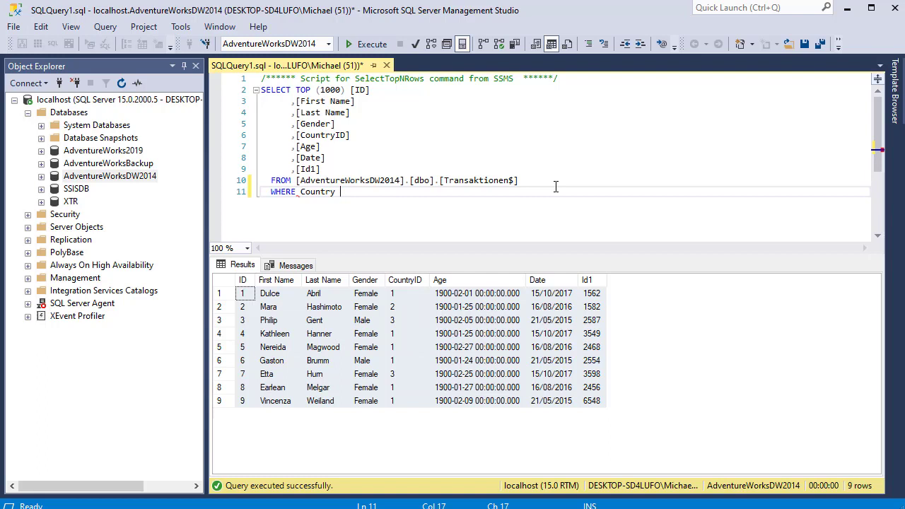
key("BackSpace")
type("ID = 1")
key("F5")
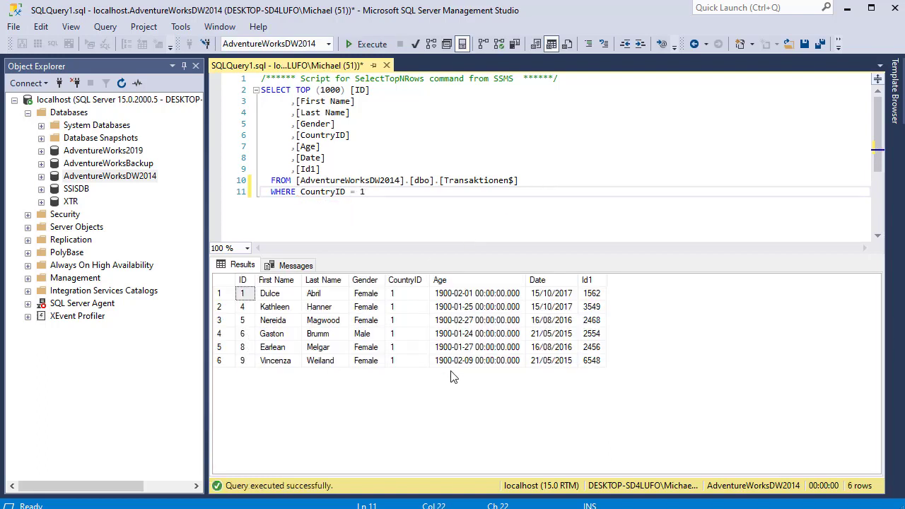
Select all filtered result rows and save them as a comma-delimited CSV file named Transaktionen in Dokumente.
left_click_drag(592, 361, 239, 293)
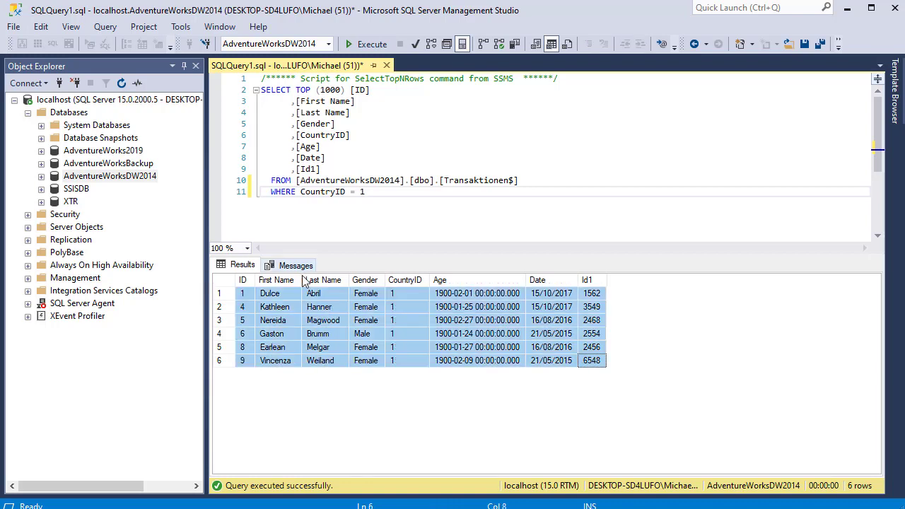
left_click(373, 191)
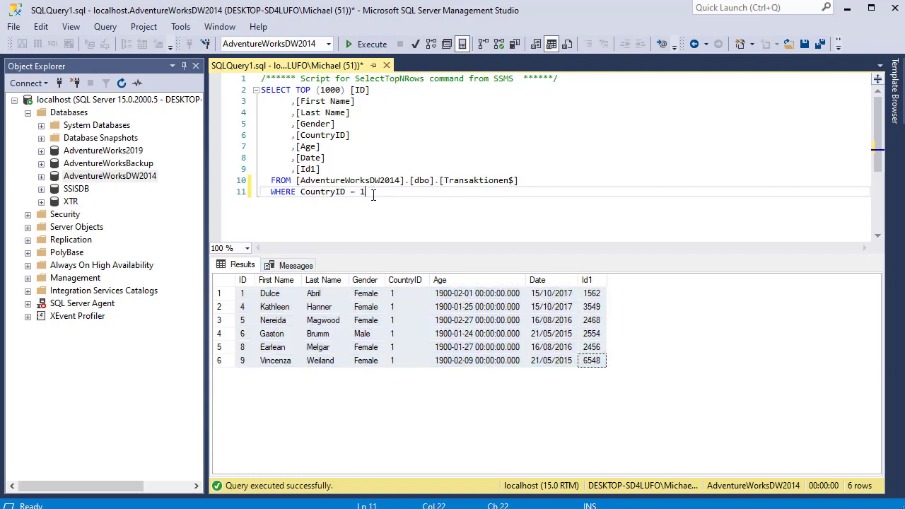
left_click(242, 295)
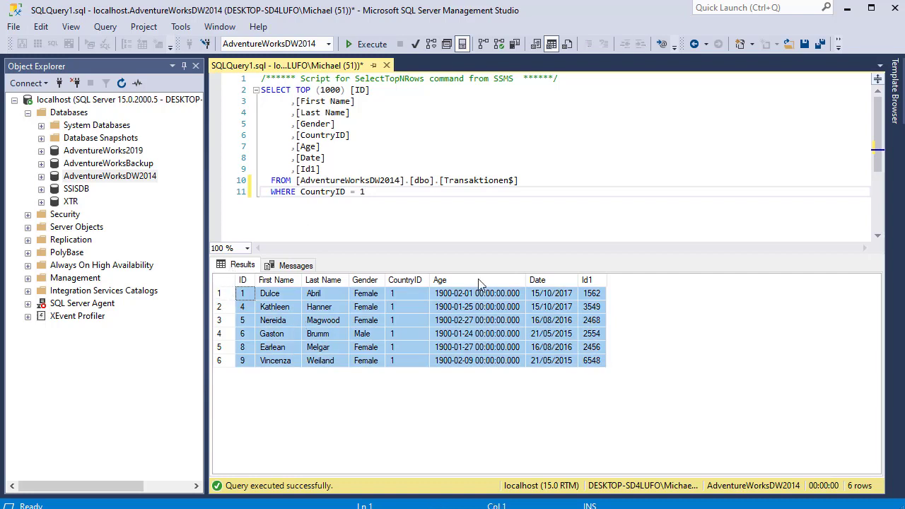
right_click(228, 285)
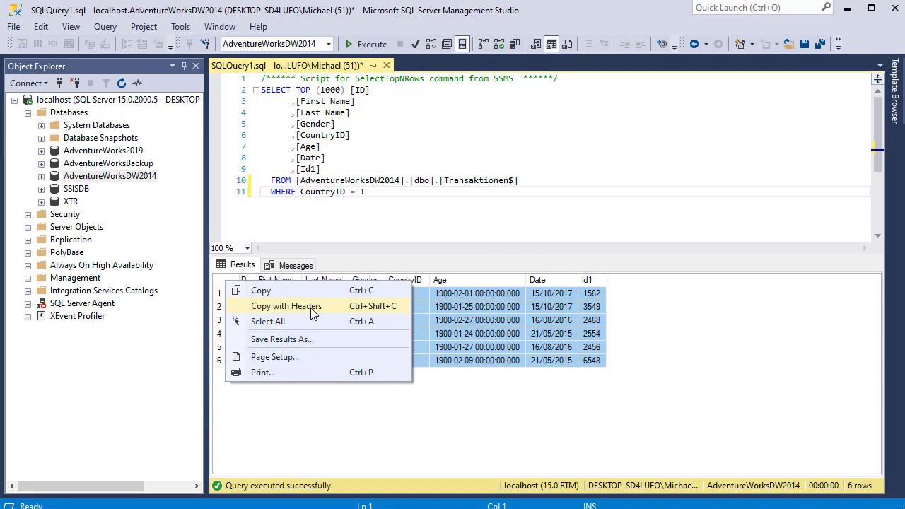
left_click(286, 340)
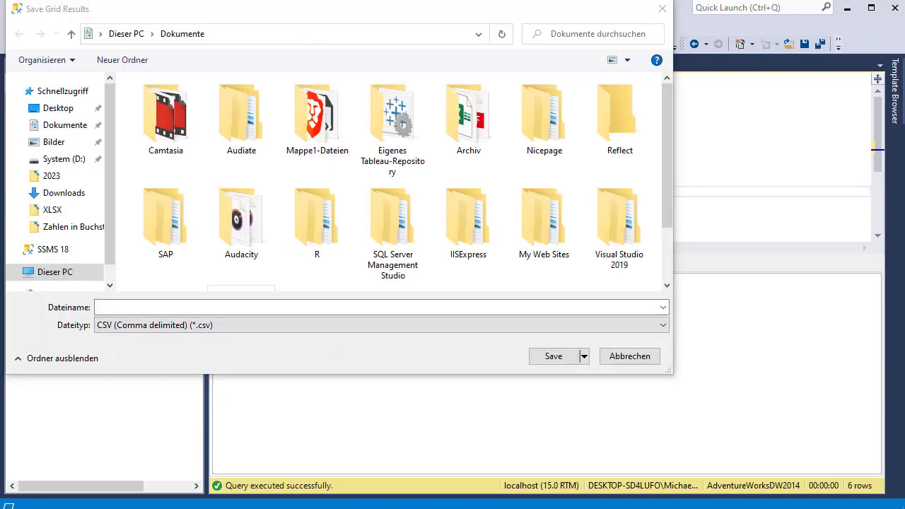
left_click(138, 309)
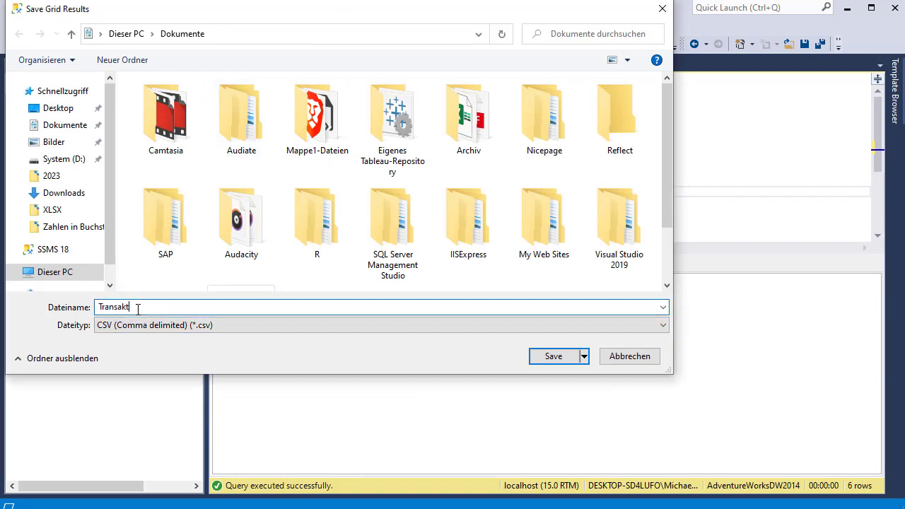
type("Transaktionen")
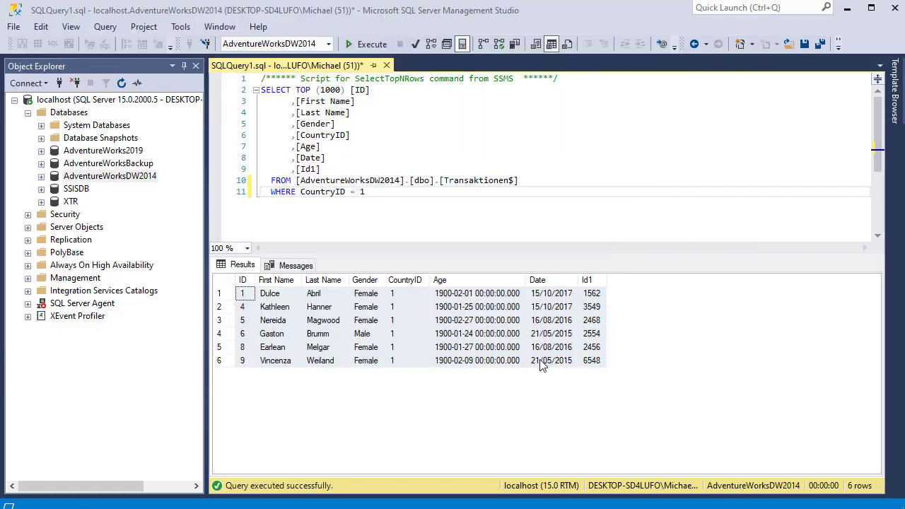
left_click(537, 362)
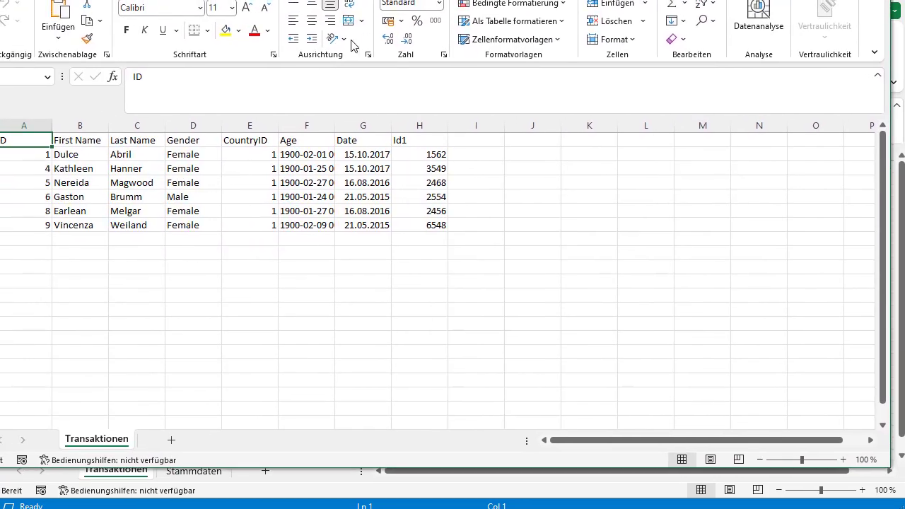
Switch to Excel and examine the exported rows and column headers in the Transaktionen file.
left_click(81, 167)
left_click_drag(32, 140, 436, 222)
left_click_drag(45, 226, 400, 177)
left_click(306, 309)
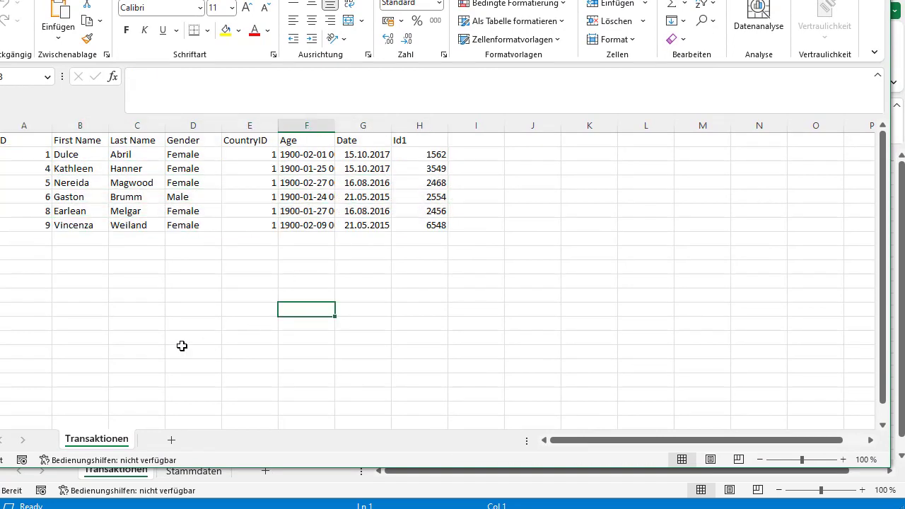
Add a blank worksheet to the Transaktionen file, then switch to SQL Server Management Studio and copy the selected query results with headers.
left_click(171, 439)
left_click(99, 199)
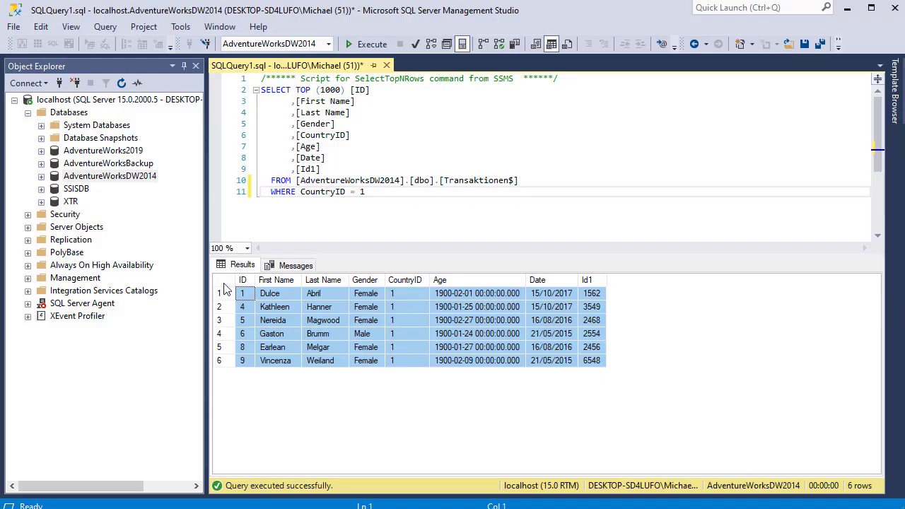
right_click(224, 285)
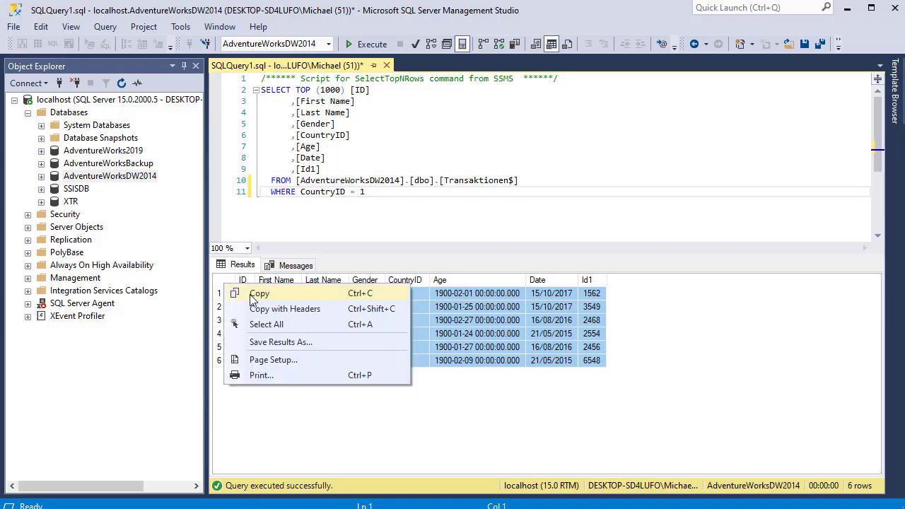
left_click(282, 309)
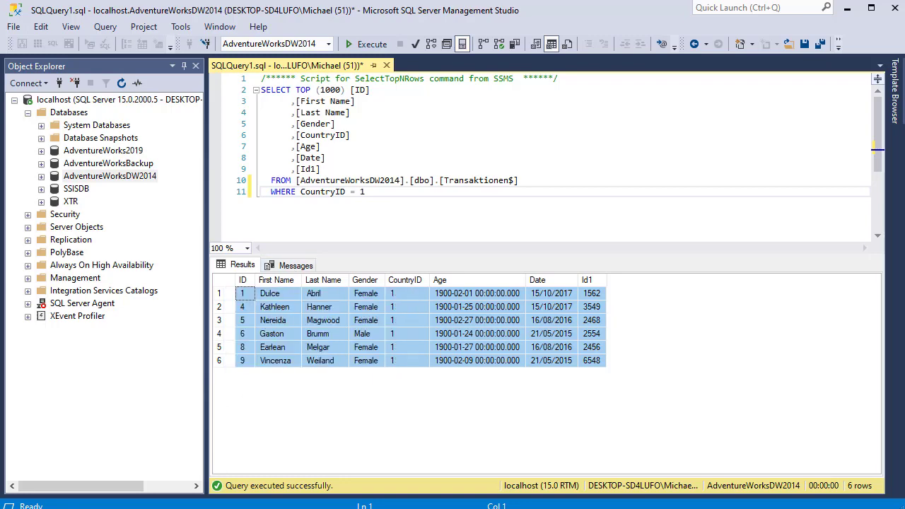
Switch back to Excel and paste the copied results with headers into the blank worksheet Tabelle1, starting at cell C3.
mouse_move(28, 496)
left_click(47, 480)
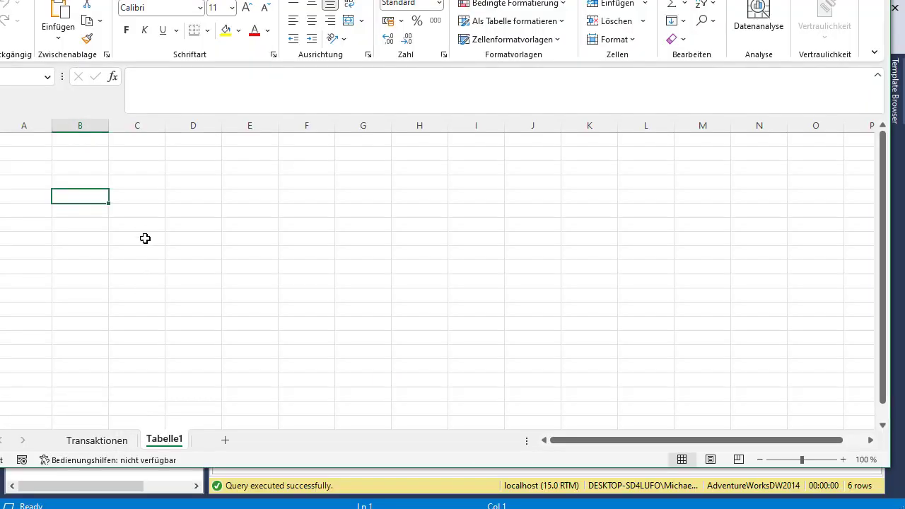
left_click(117, 173)
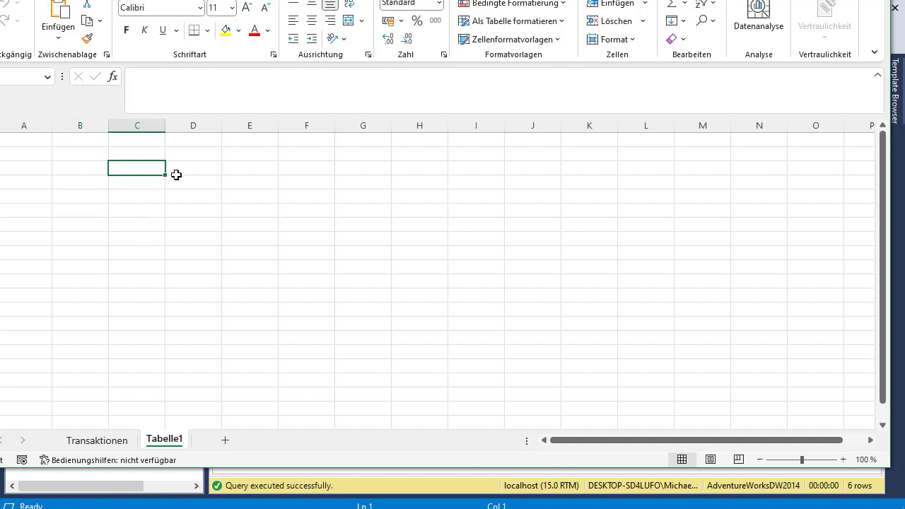
key("ctrl+v")
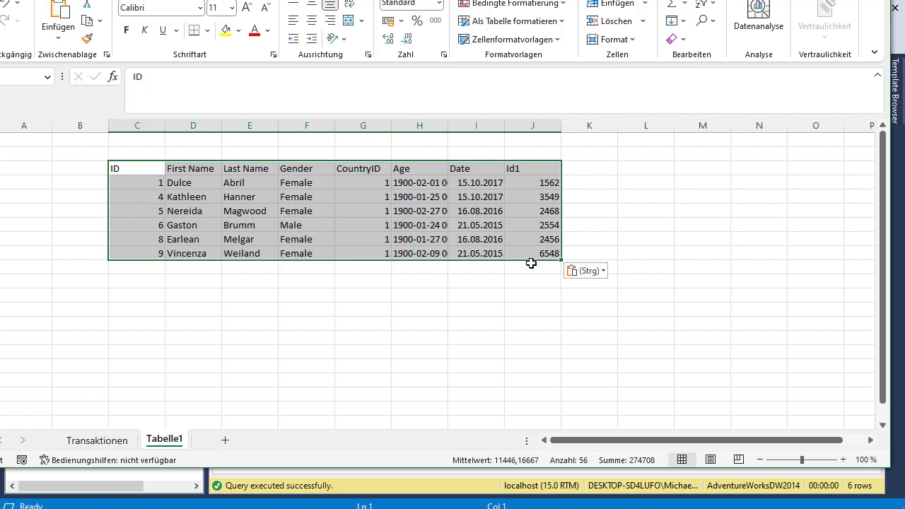
left_click(514, 304)
left_click_drag(164, 172, 515, 277)
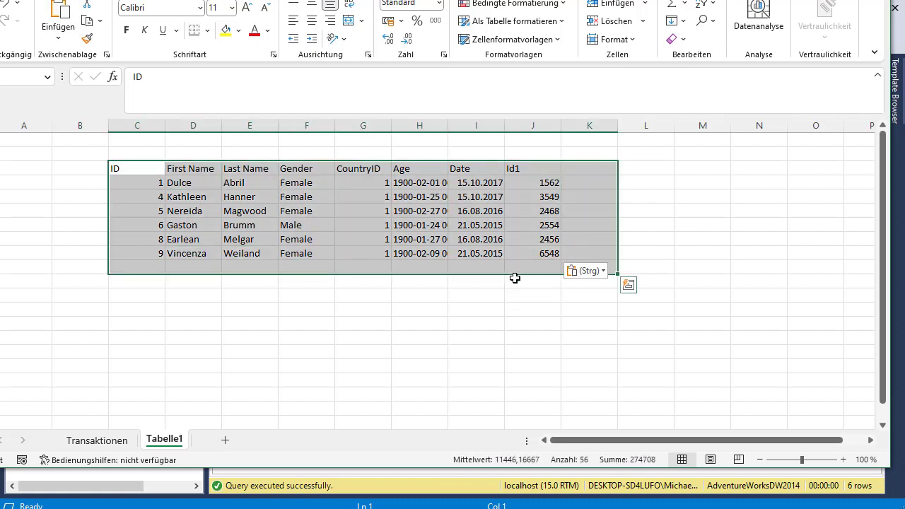
left_click(511, 286)
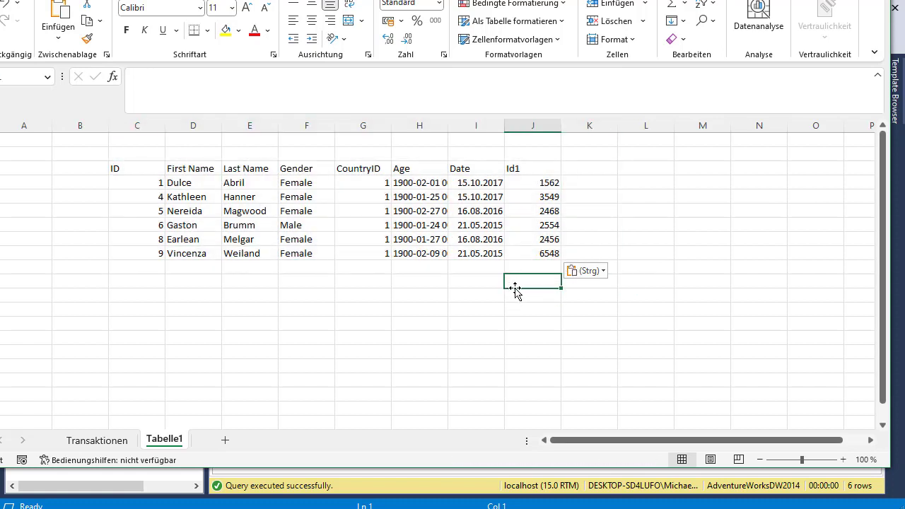